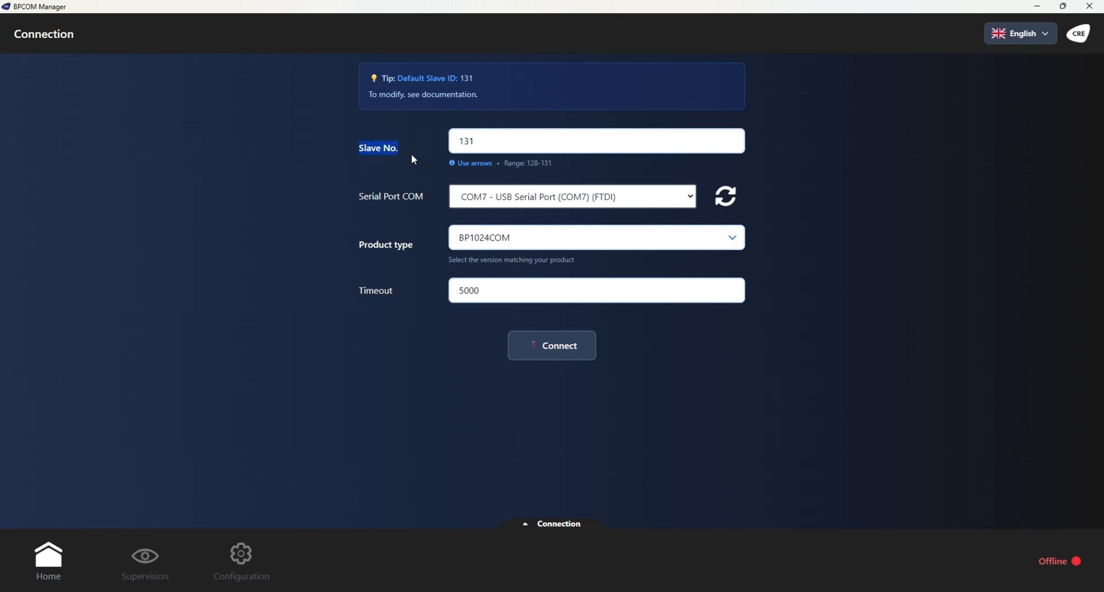
Step: Review the slave number and serial port settings for the charger connection
double_click(483, 149)
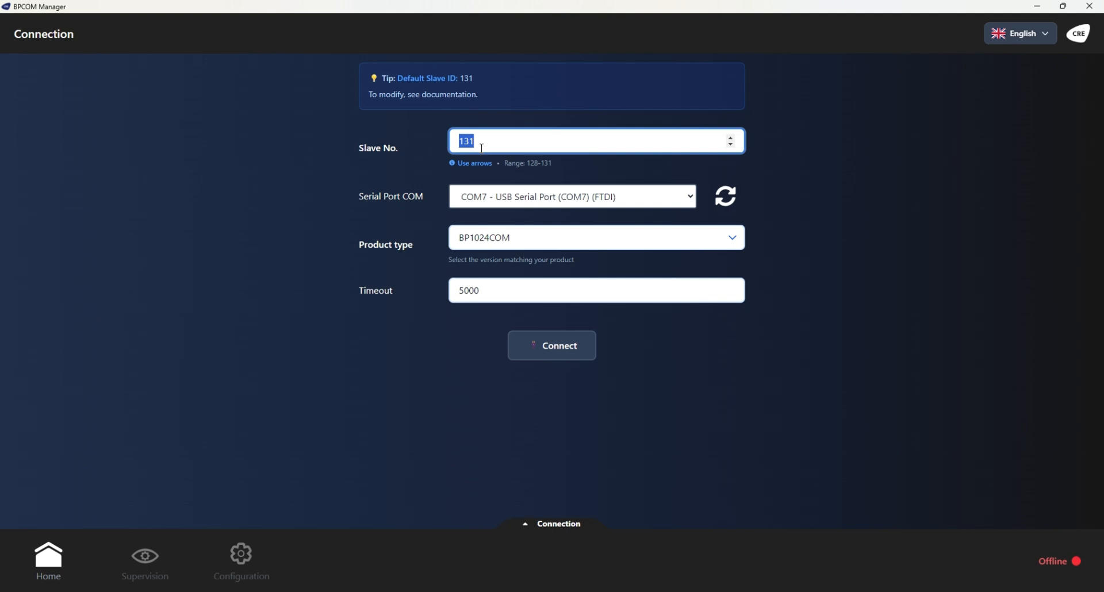
drag(359, 200, 420, 198)
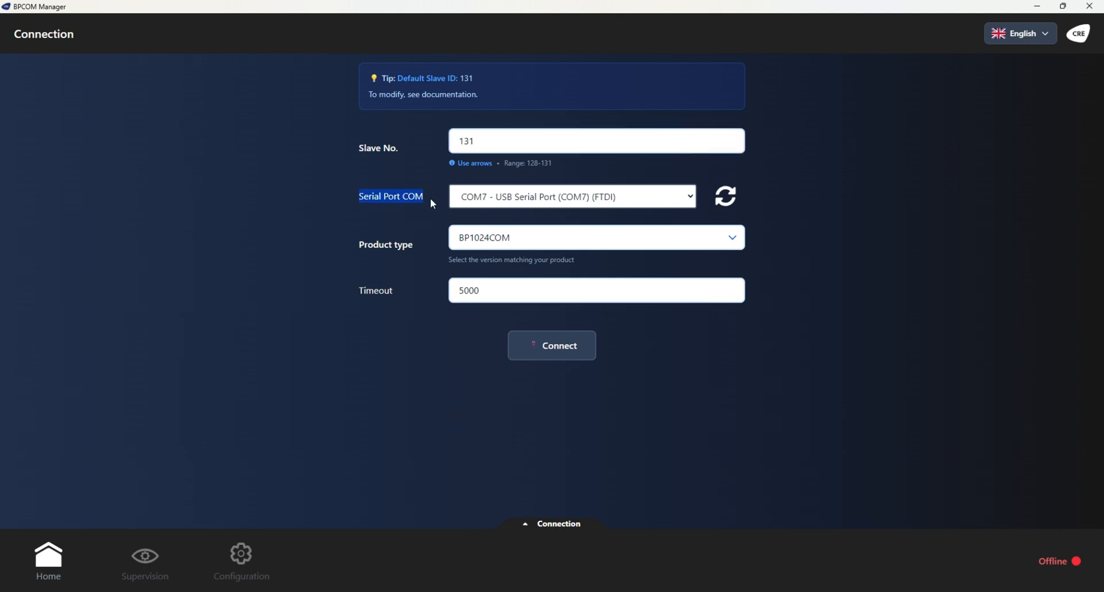
click(456, 198)
Step: Try BP2024COM as the product type, and switch it back to BP1024COM
click(423, 243)
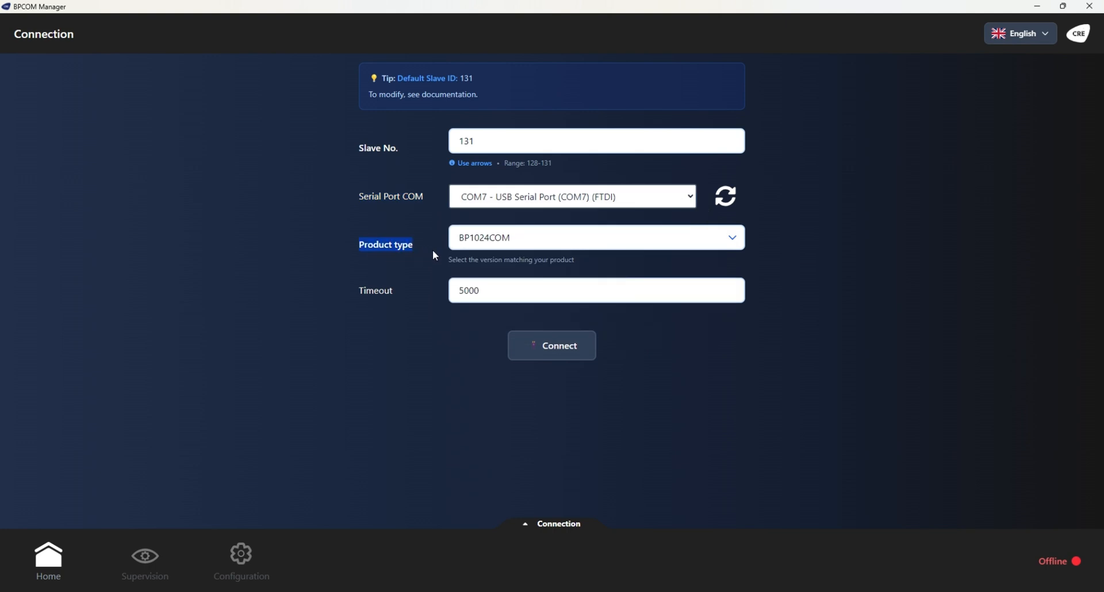
click(454, 249)
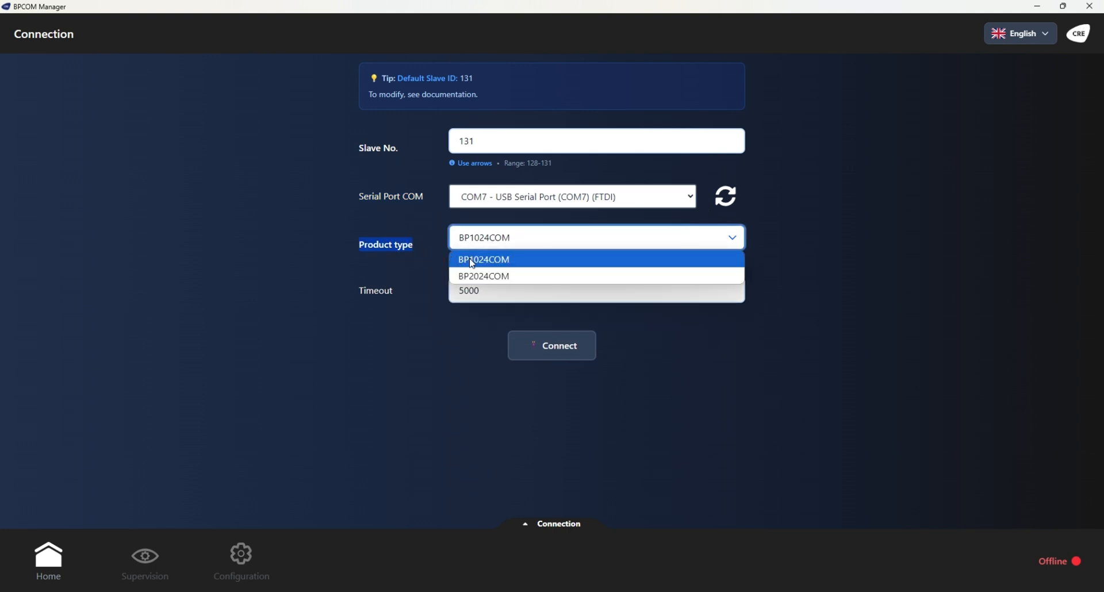
click(466, 277)
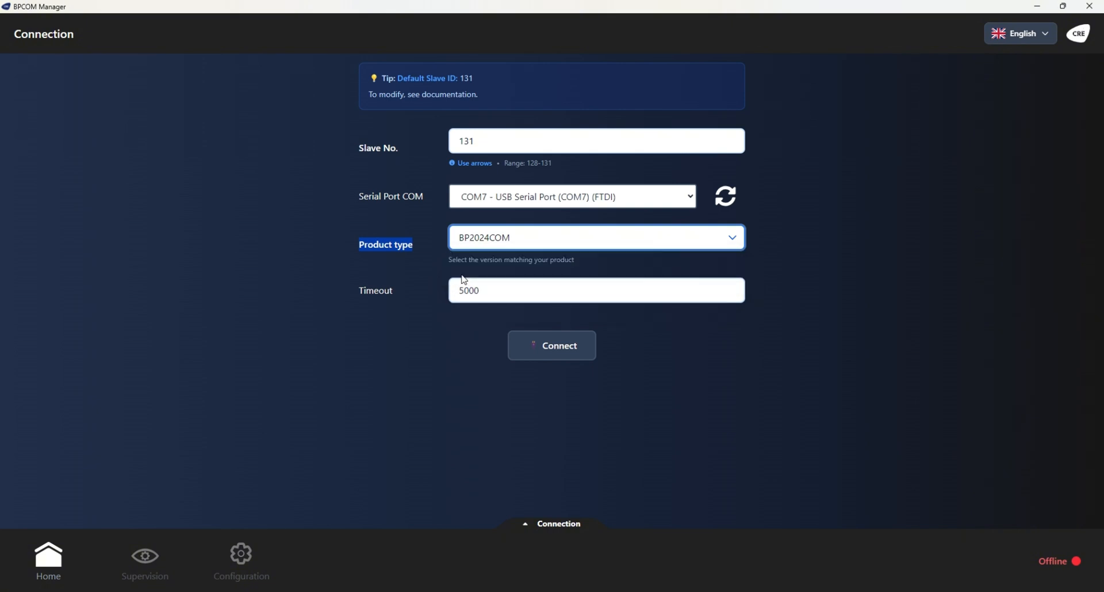
click(460, 248)
click(462, 259)
Step: Review the timeout setting, connect to the charger, and check its connection status and product type
drag(361, 298, 486, 296)
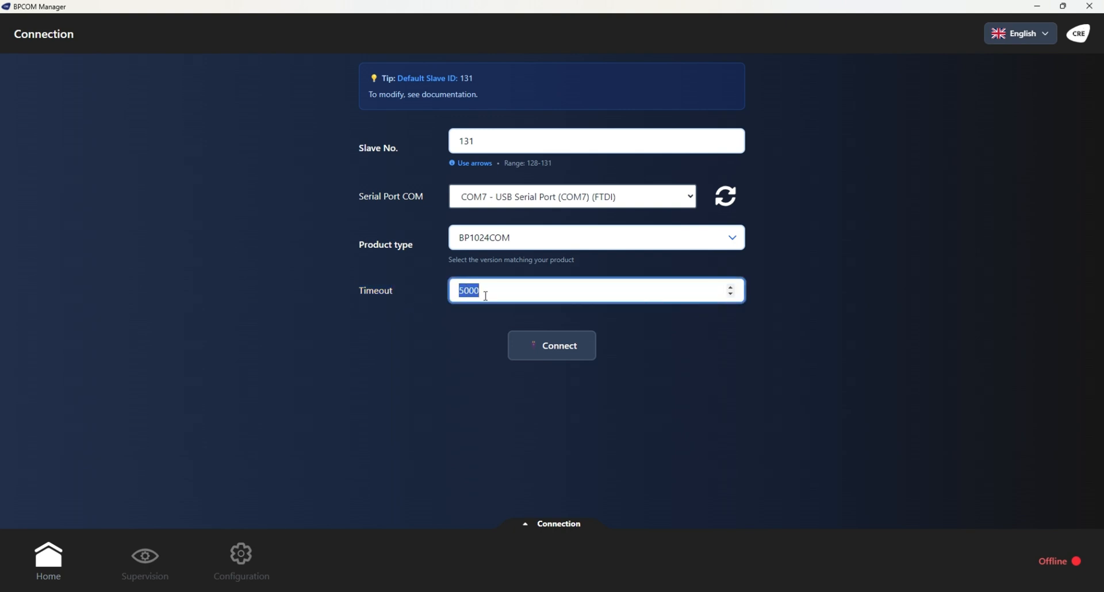
click(467, 320)
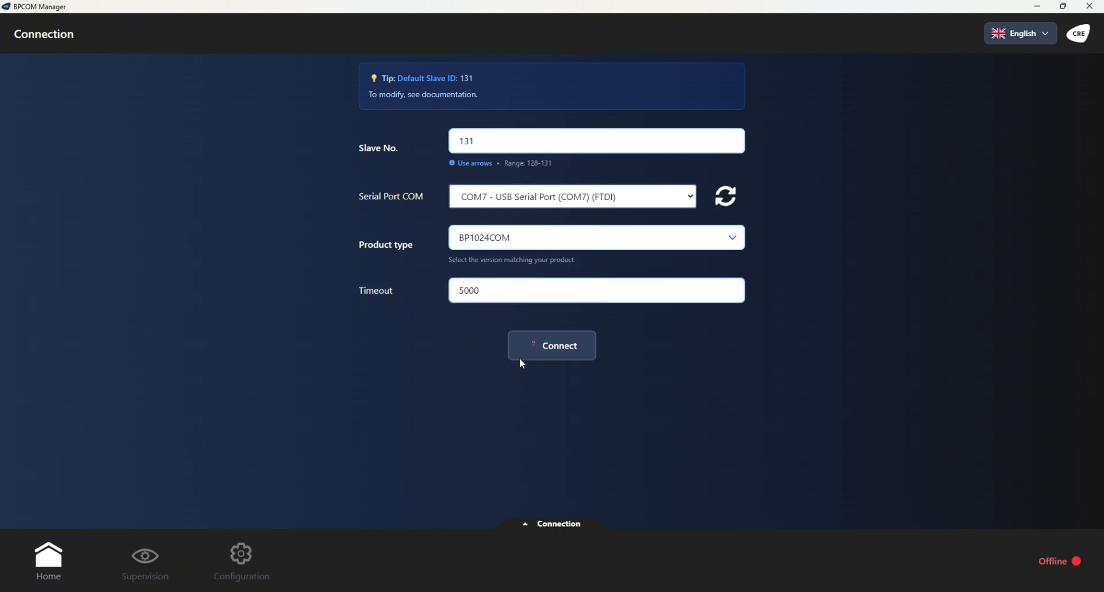
click(555, 347)
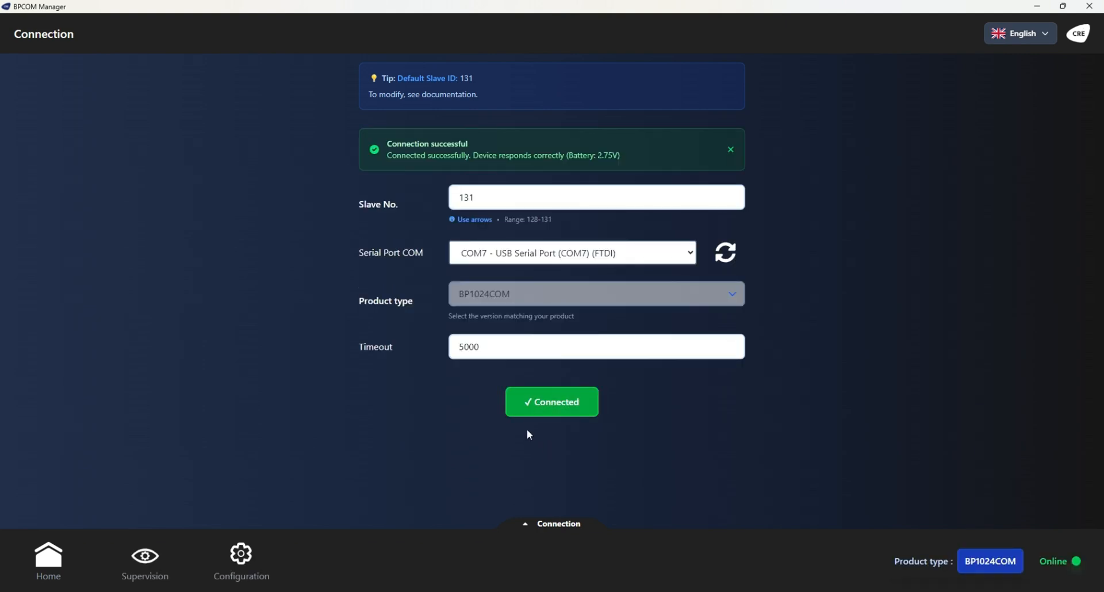
drag(529, 435, 588, 439)
click(585, 434)
click(1065, 571)
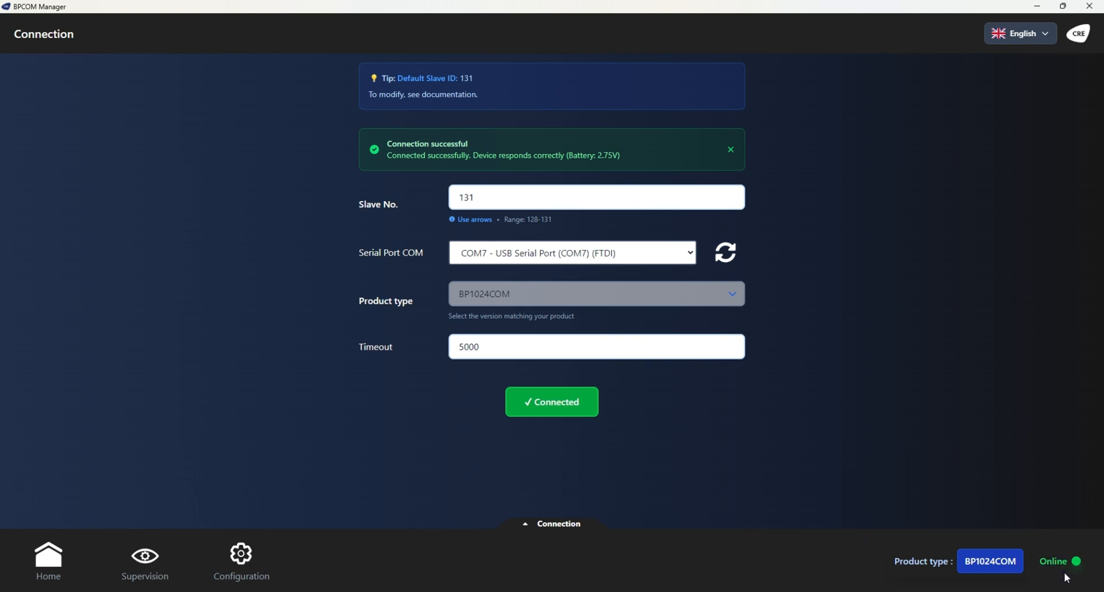
click(950, 572)
Step: Try the interface language in French and Spanish, and return it to English
click(1022, 34)
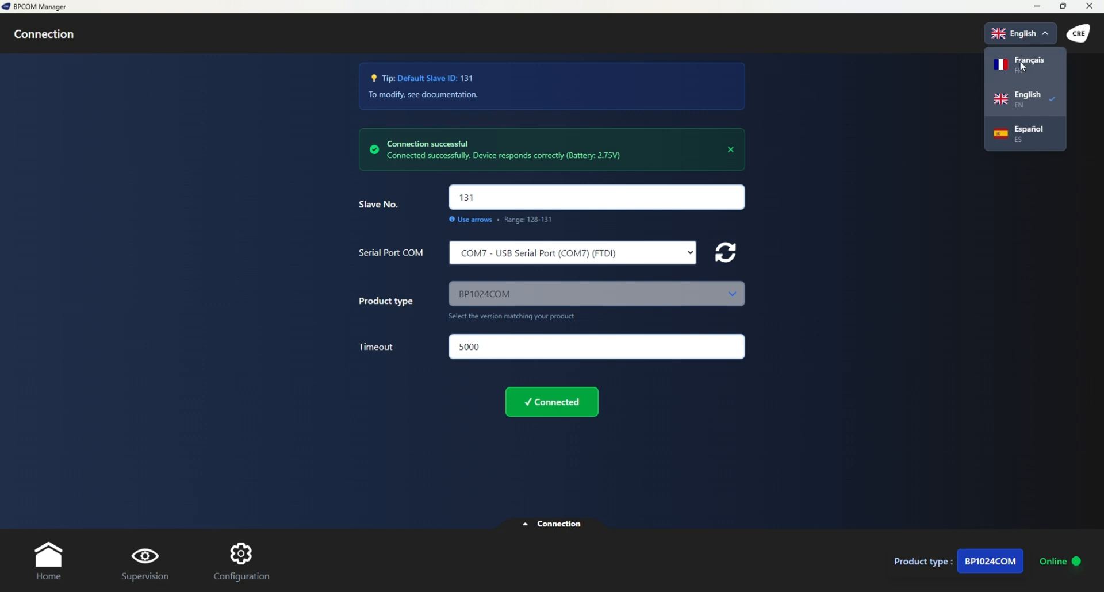
click(1021, 61)
click(1021, 35)
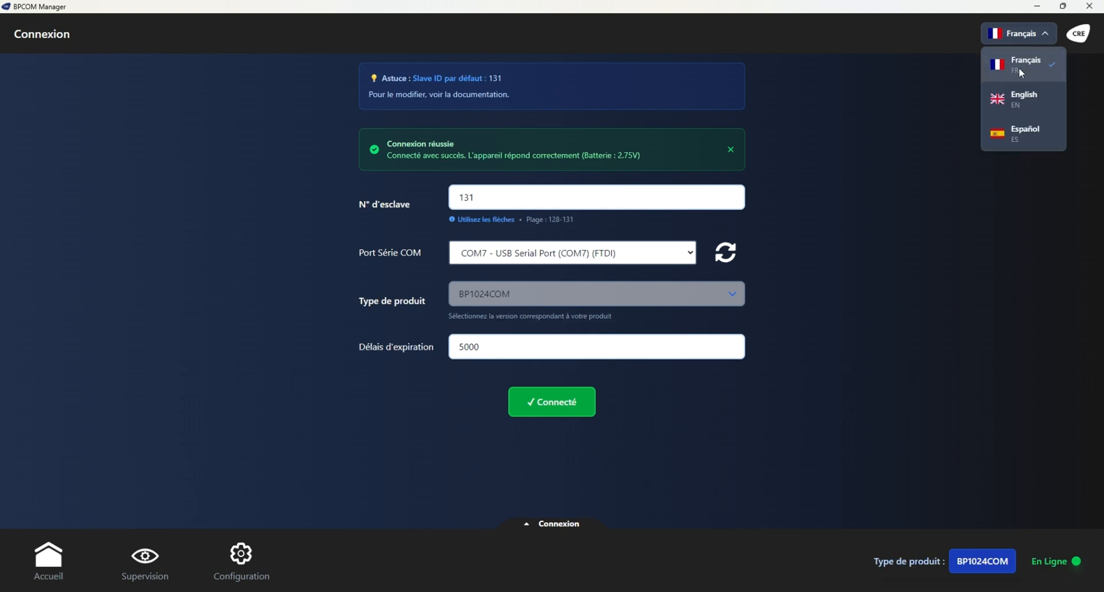
click(1019, 131)
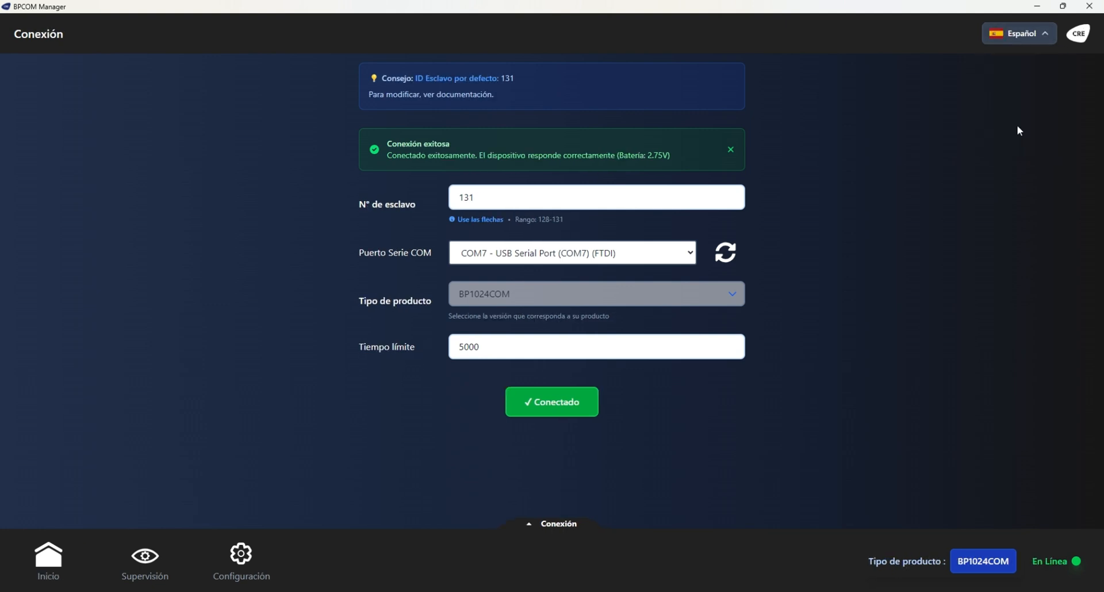
click(1026, 35)
click(1001, 100)
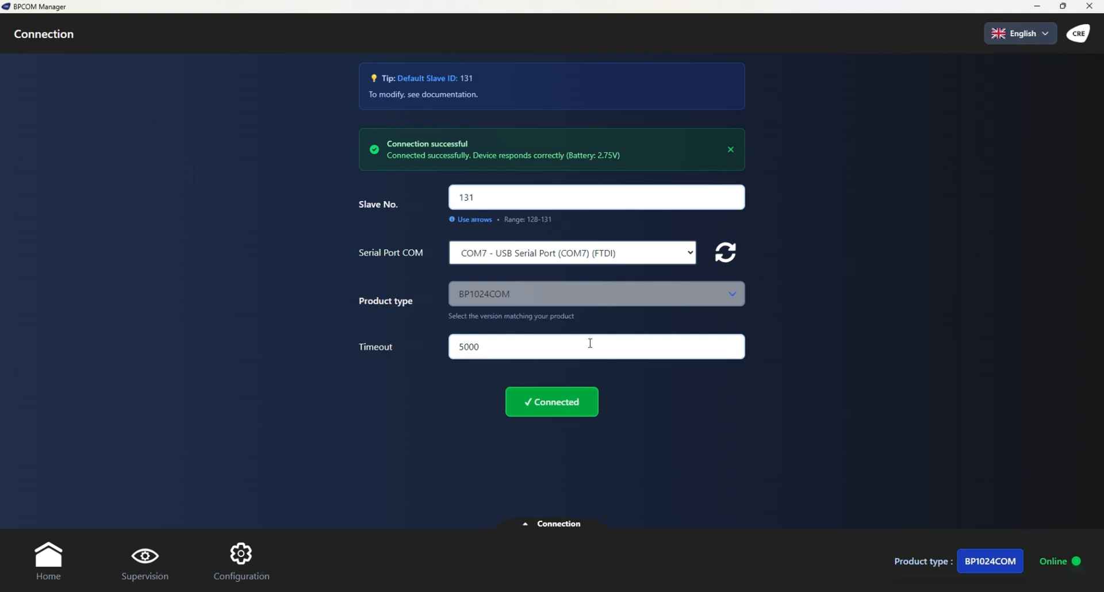
Step: Open the supervision view and examine the battery voltage, battery current and AC mains voltage
click(153, 570)
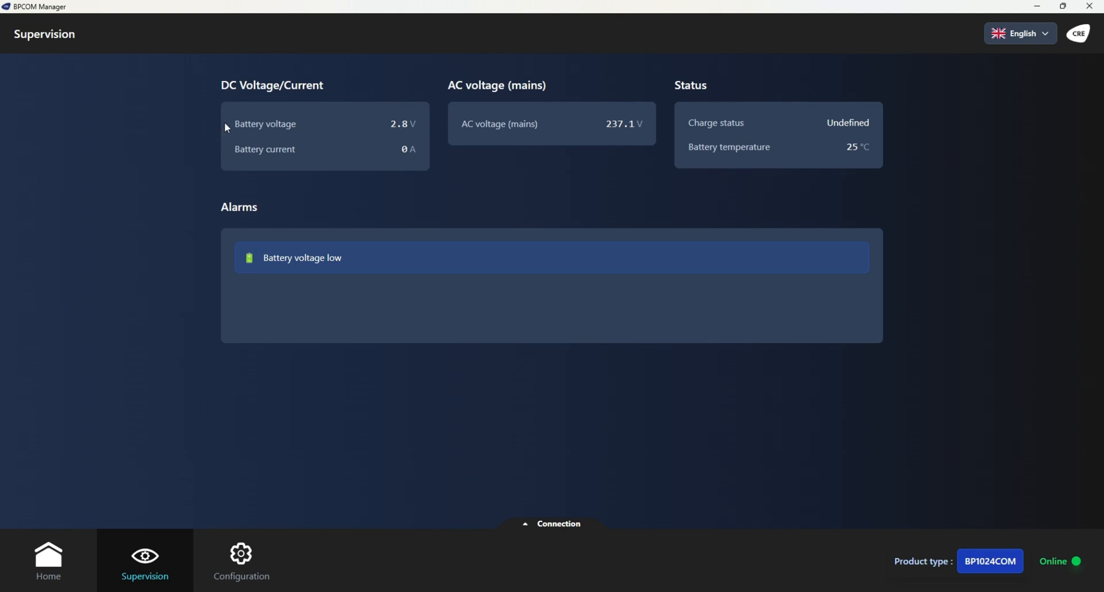
drag(225, 123, 296, 132)
click(385, 129)
drag(243, 149, 294, 151)
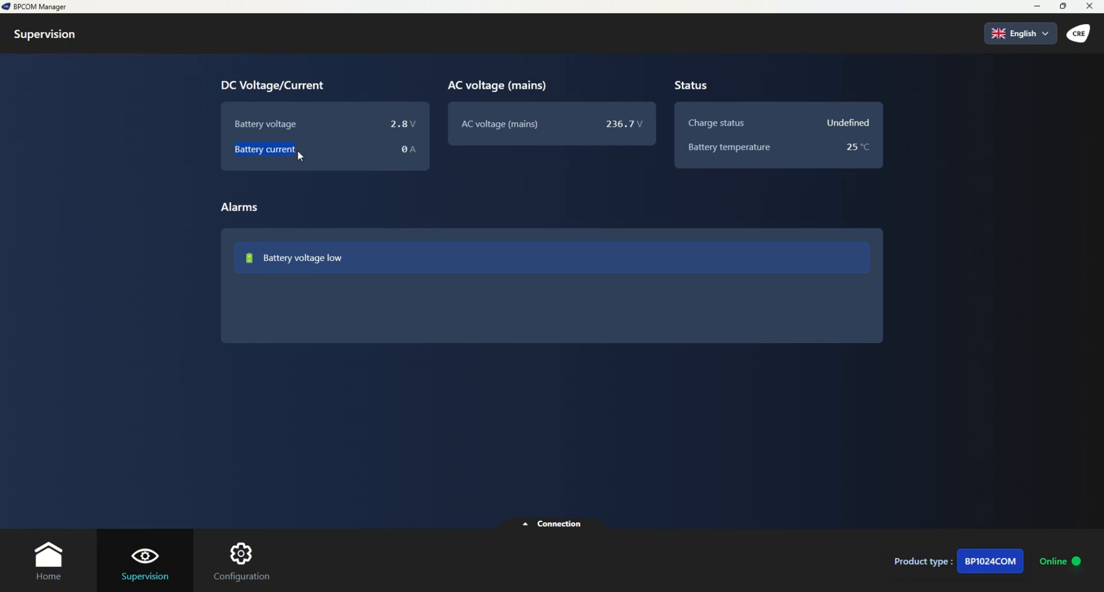
drag(396, 152, 542, 126)
click(459, 126)
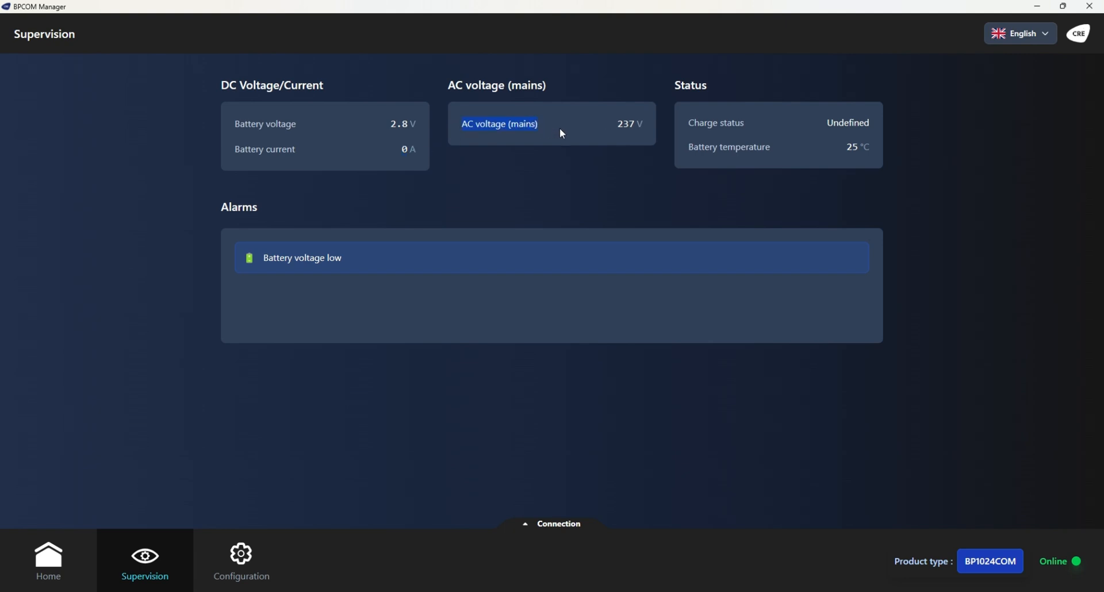
click(603, 130)
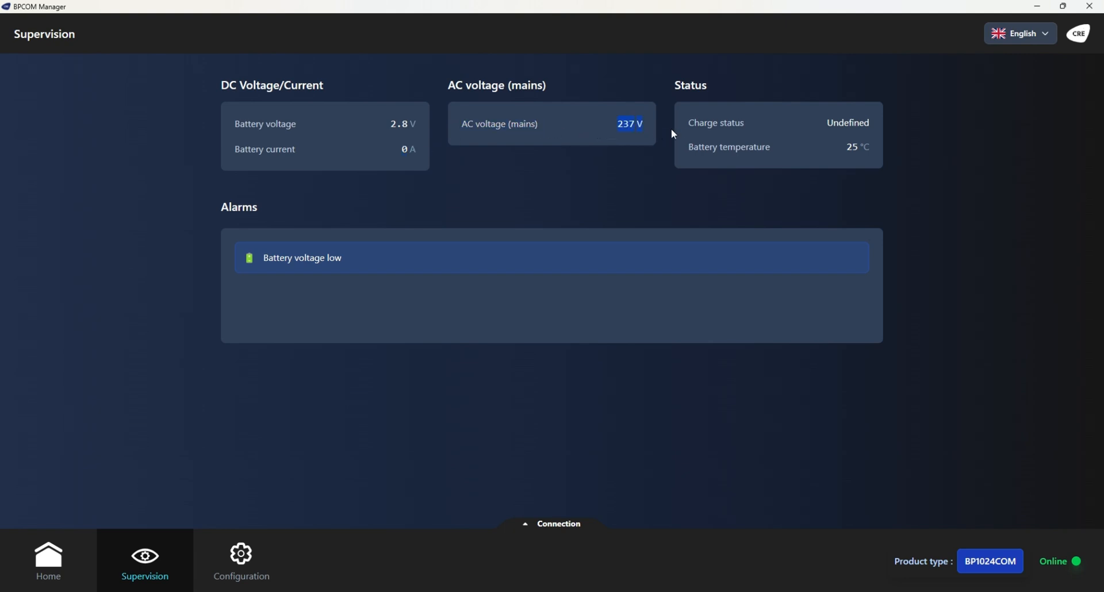
Step: Examine the charge status, battery temperature and active alarms in the supervision view
drag(684, 123, 747, 125)
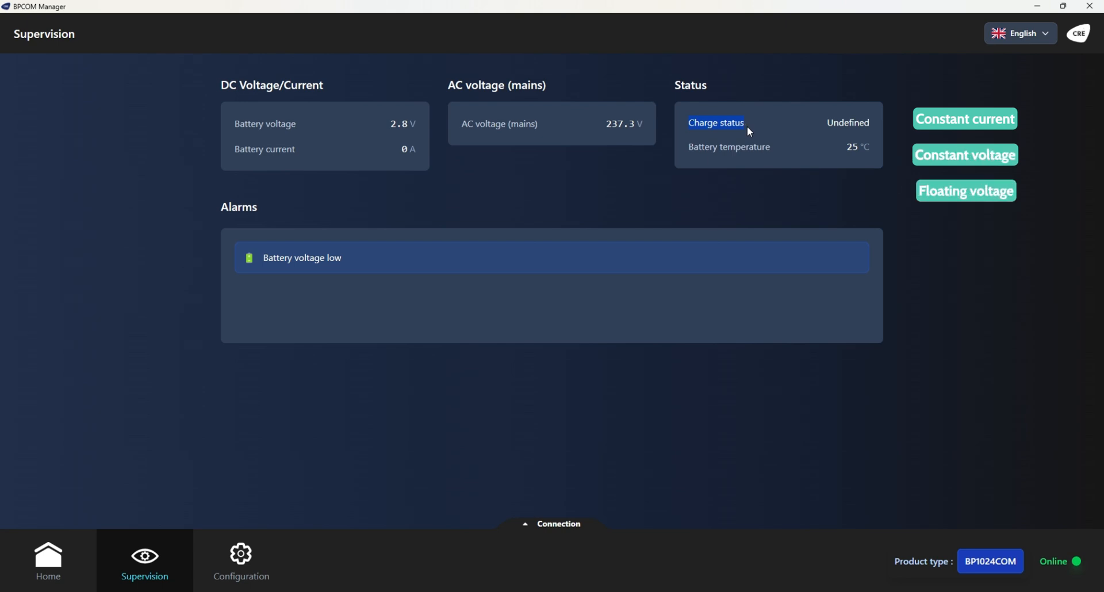
click(822, 126)
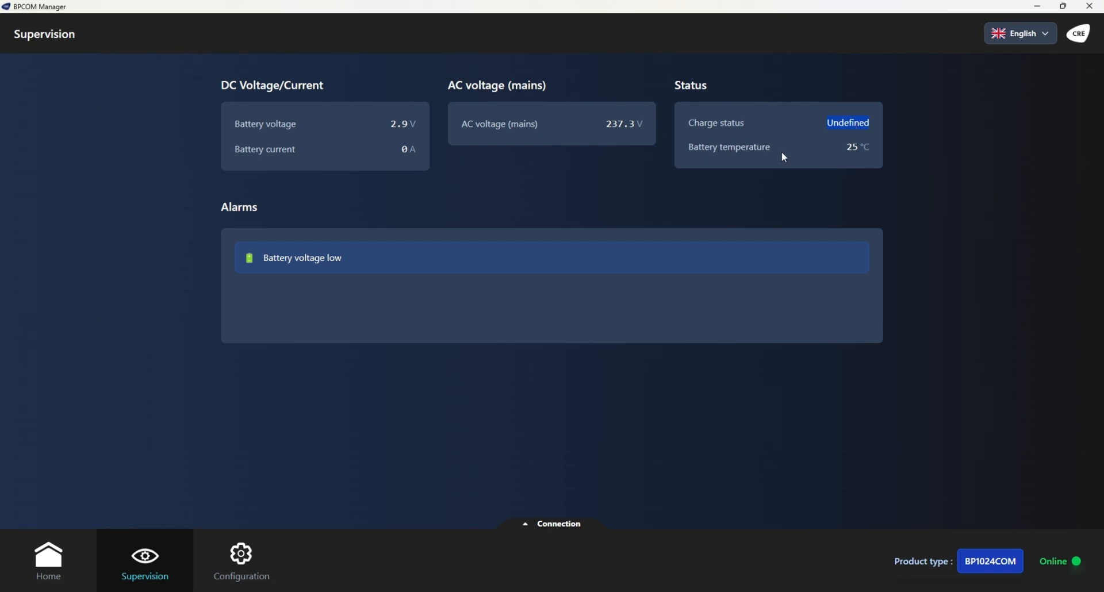
drag(683, 152, 775, 152)
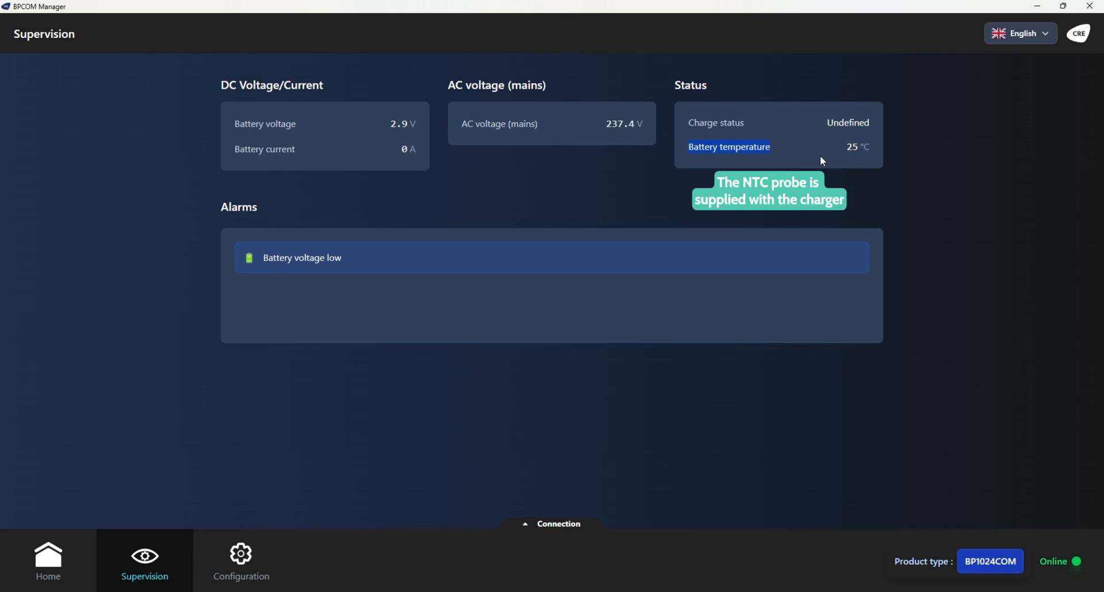
drag(841, 148, 872, 151)
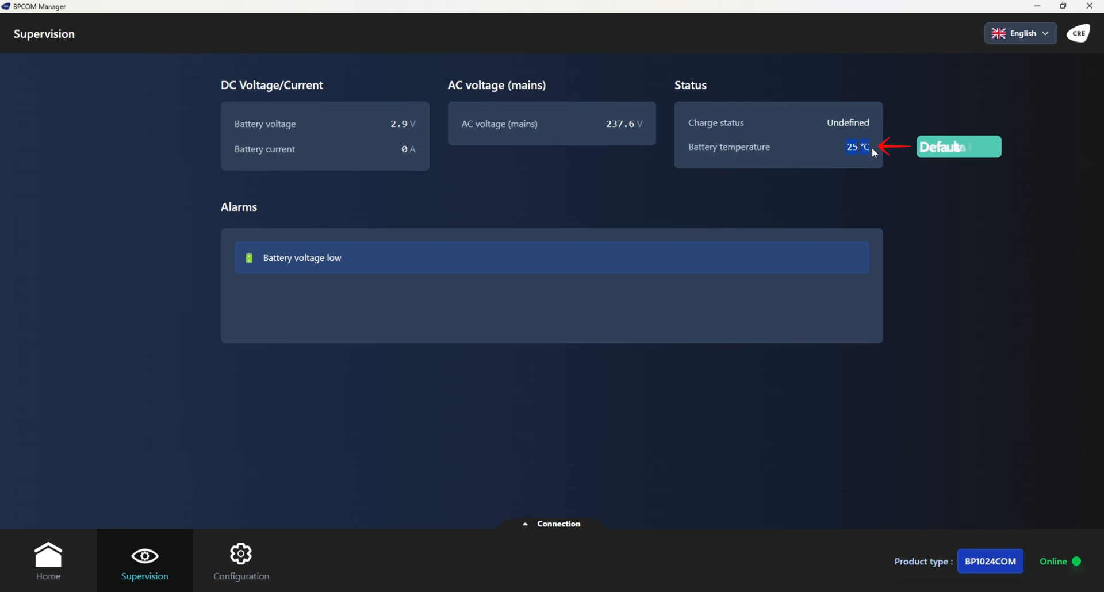
click(872, 151)
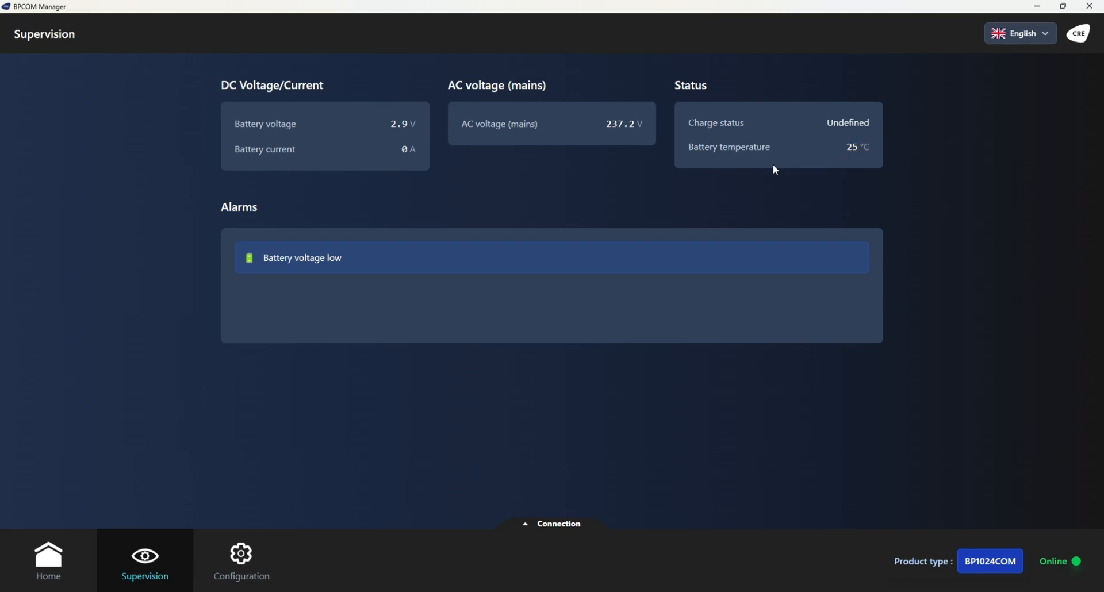
drag(201, 212, 259, 212)
click(350, 267)
Step: In the charger configuration, set the constant current to 7.2 A, 6 A, and finally 4.8 A on the charging curve
click(242, 575)
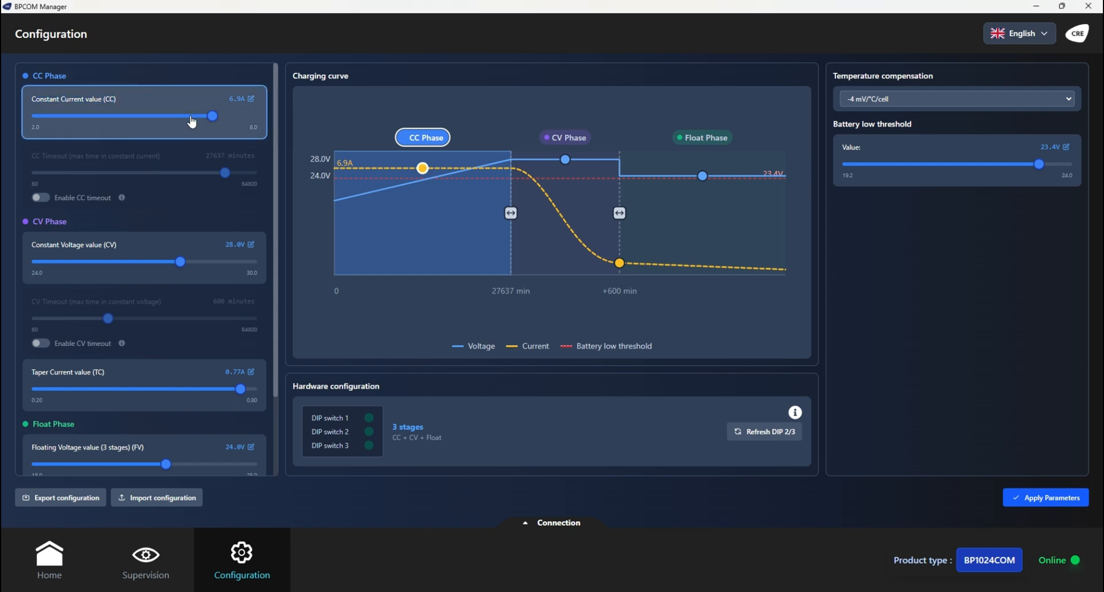
mouse_move(211, 118)
mouse_down()
mouse_move(137, 126)
mouse_move(224, 131)
mouse_up()
click(239, 100)
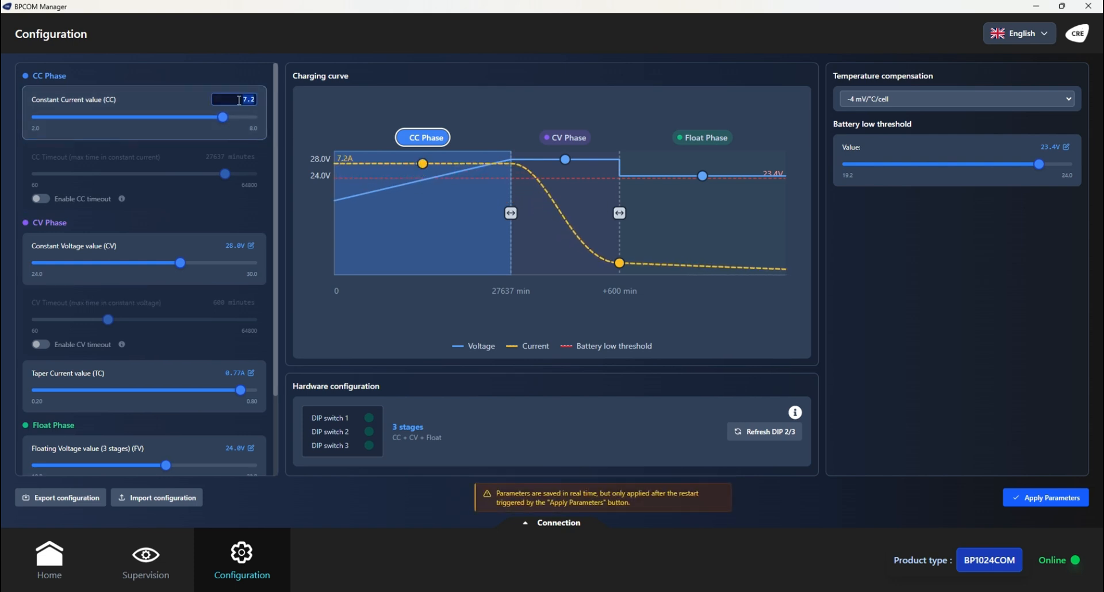
text(6)
key(Return)
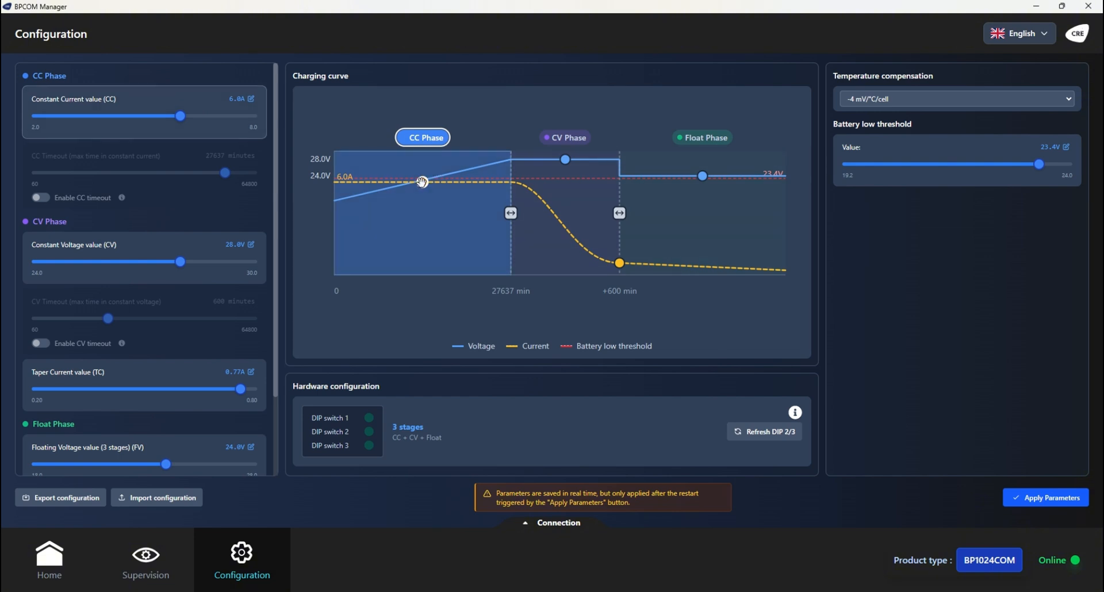
drag(423, 182, 423, 201)
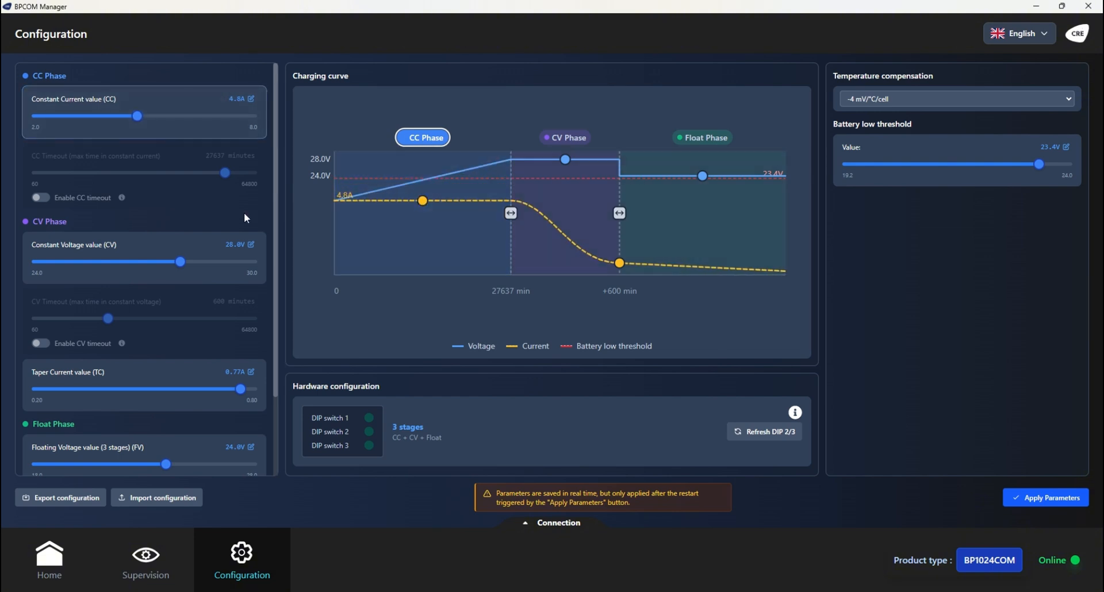
Step: Set the constant voltage value of the CV phase to 27.9 V
scroll(207, 196, down, 2)
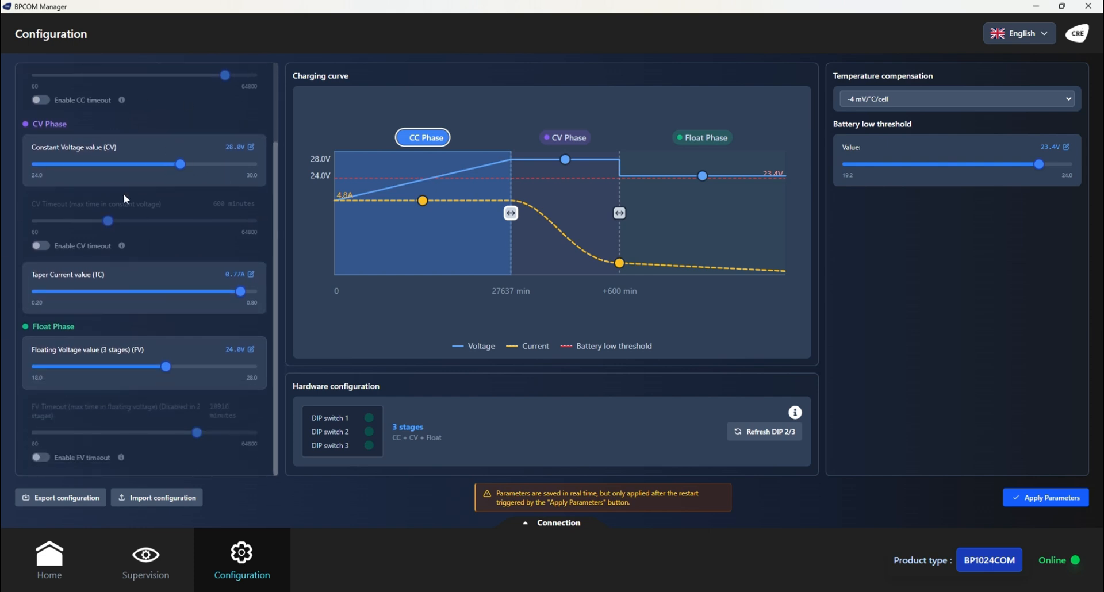
click(34, 153)
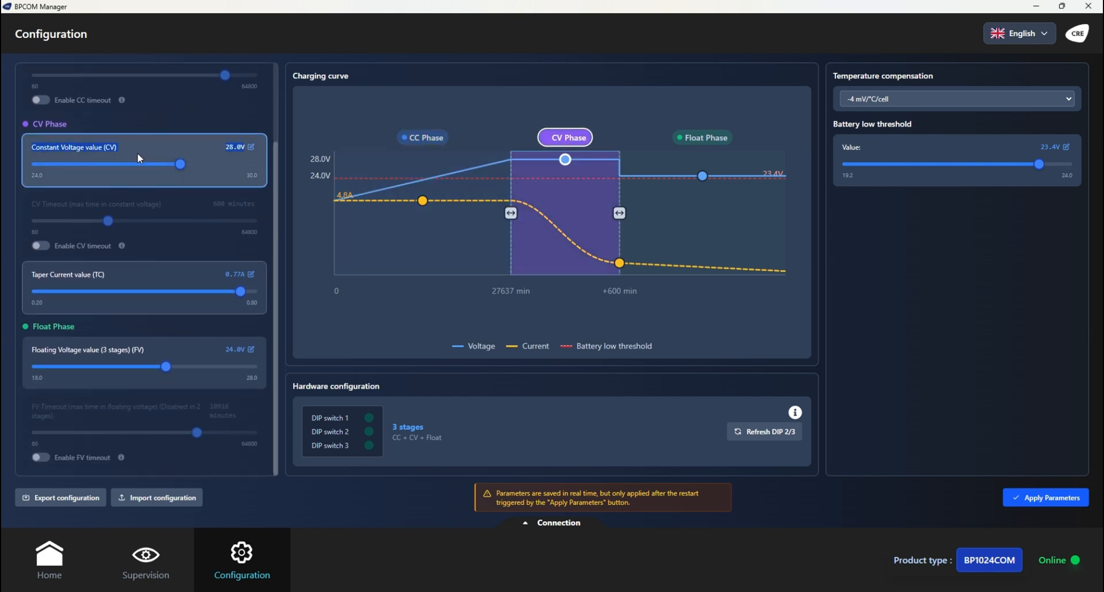
mouse_move(180, 165)
mouse_down()
mouse_move(140, 167)
mouse_move(180, 168)
mouse_up()
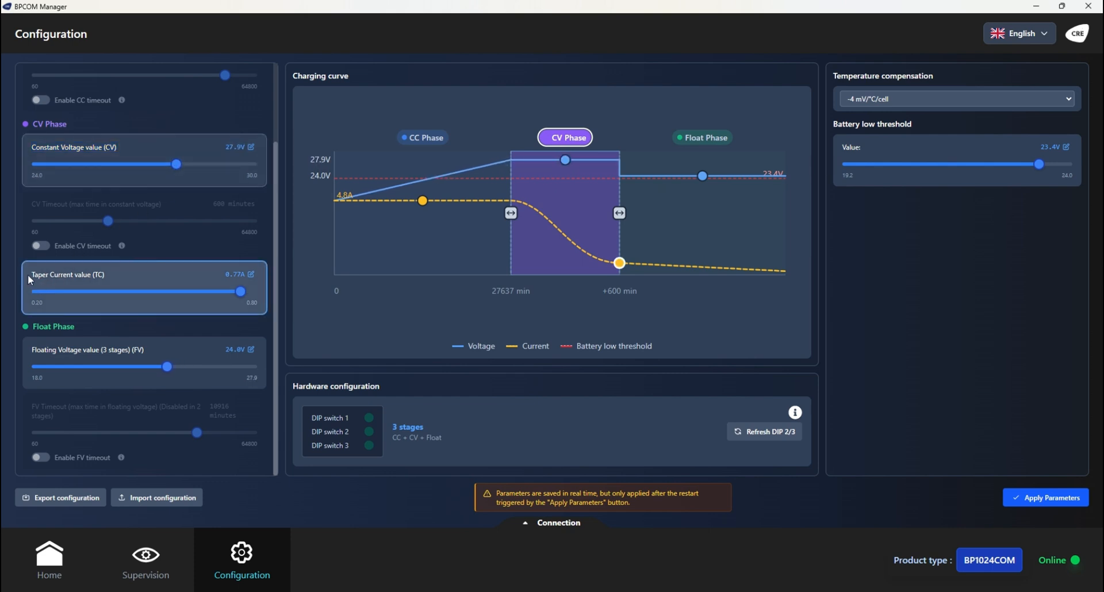
Step: Raise the taper current of the CV phase to 0.80 A on the charging curve
drag(31, 276, 101, 280)
click(118, 279)
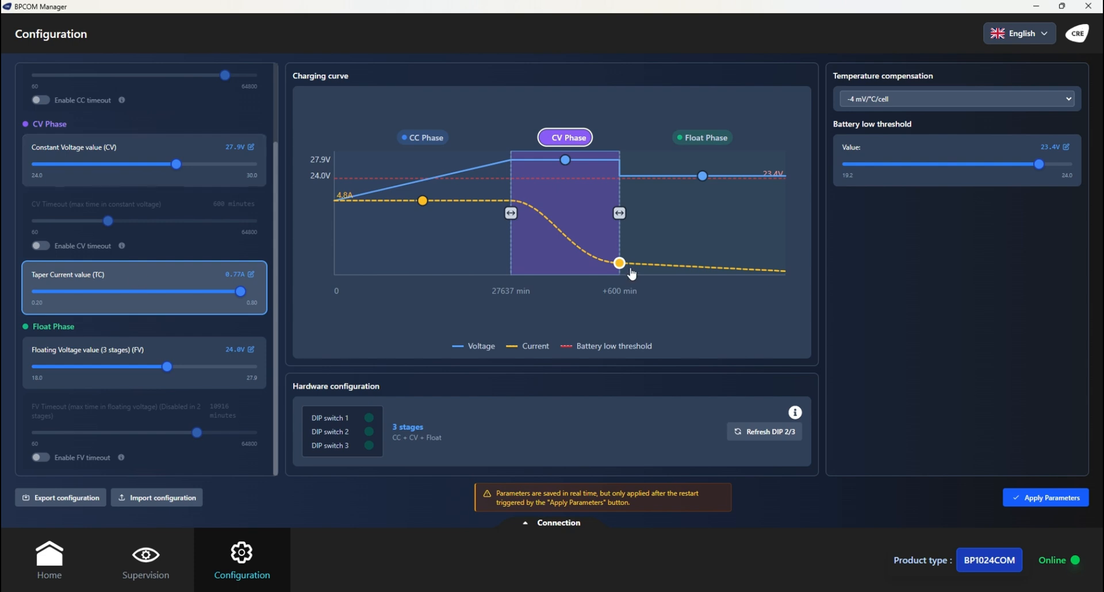
drag(621, 262, 624, 254)
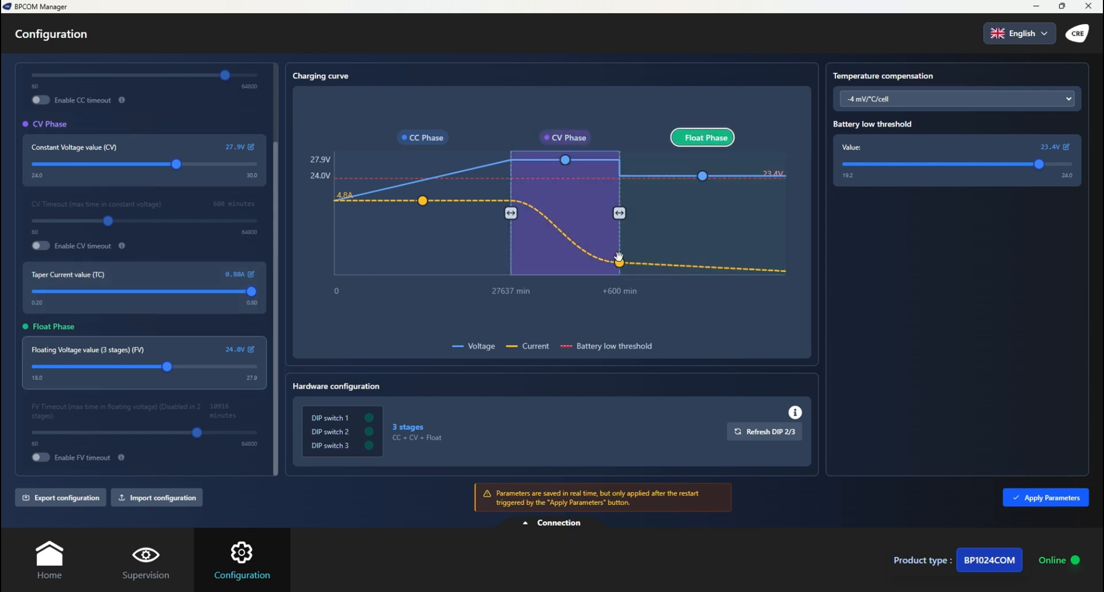
Step: Set the three-stage floating voltage to 24.9 V and enable the FV timeout
drag(30, 352, 188, 373)
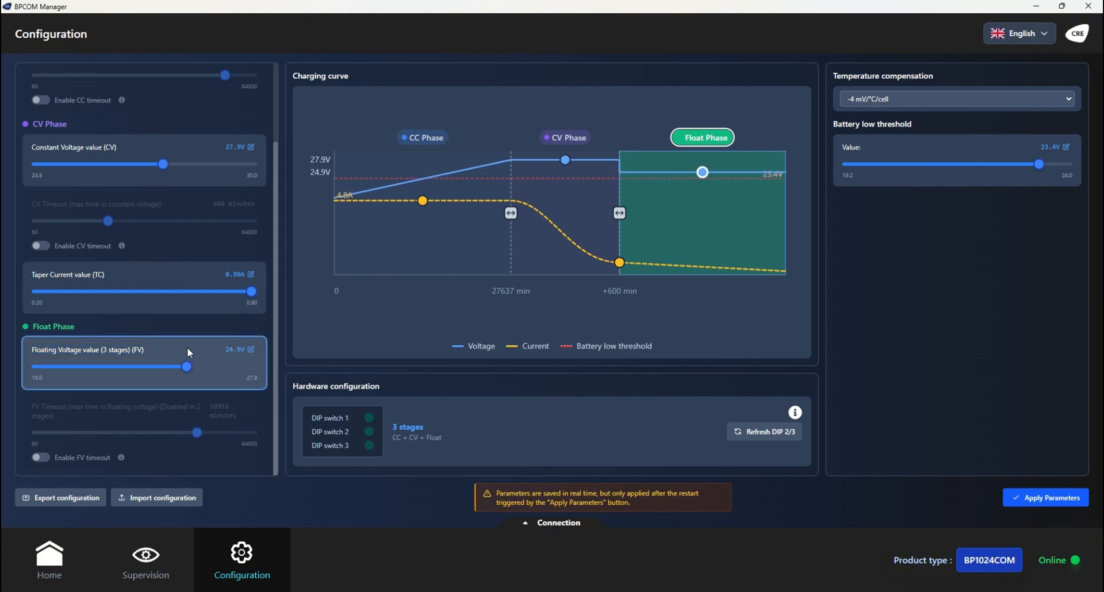
click(43, 458)
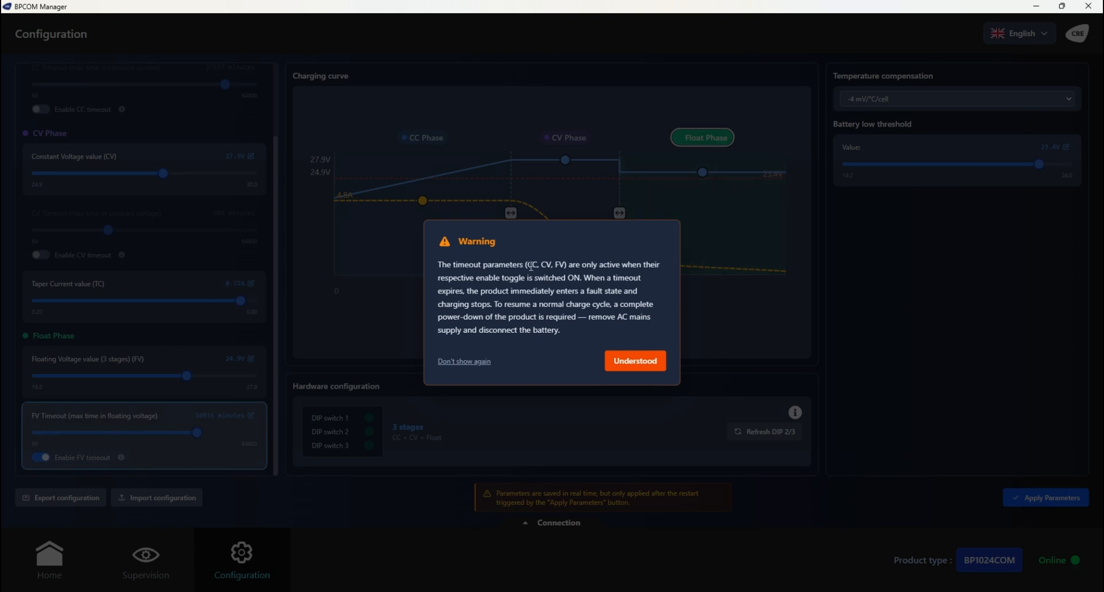
Step: Read the warning about the CC, CV and FV timeout parameters and acknowledge it
drag(526, 265, 568, 265)
click(557, 266)
click(572, 252)
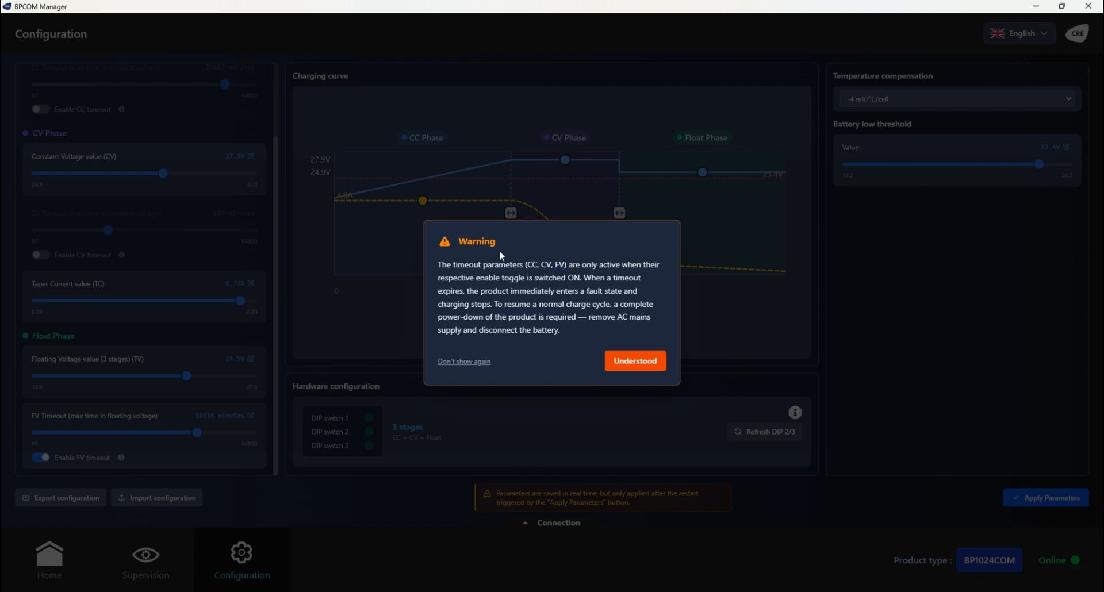
drag(460, 252, 486, 243)
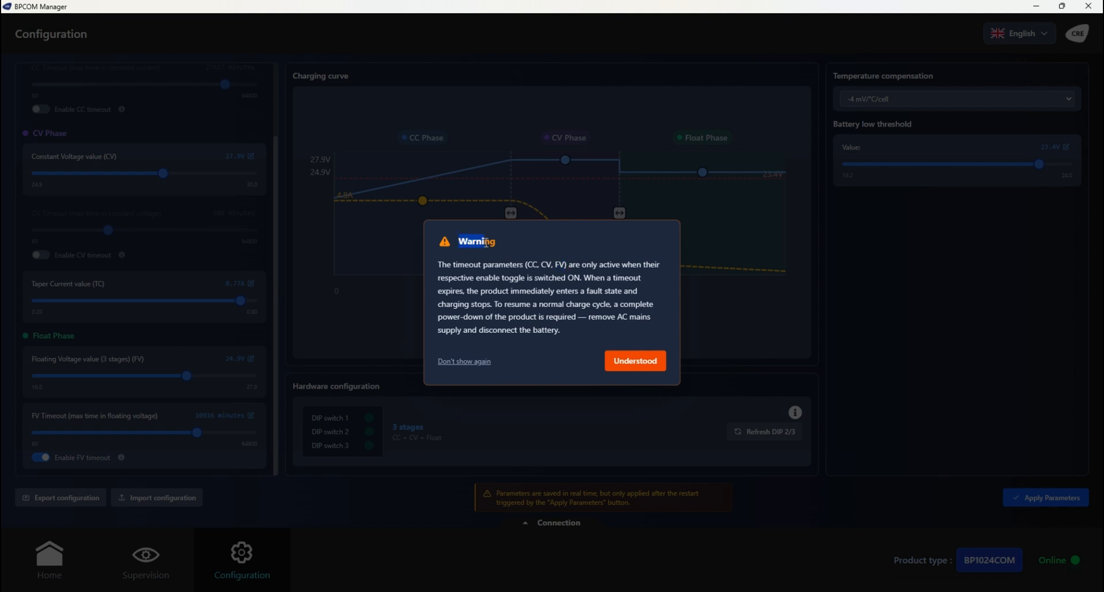
click(541, 240)
drag(587, 287, 626, 290)
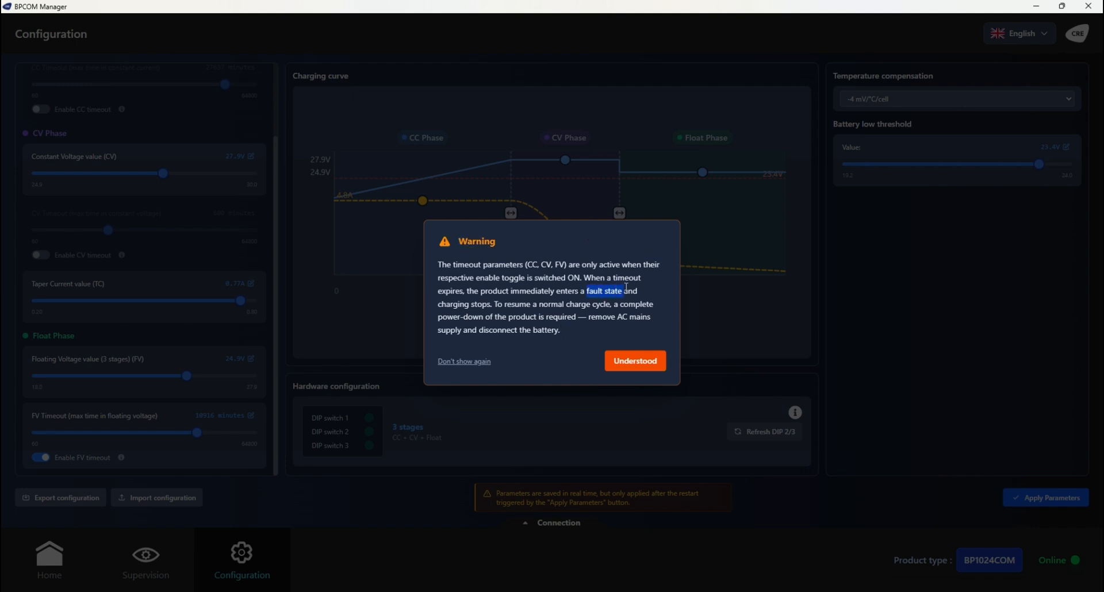
click(653, 298)
drag(589, 316, 646, 332)
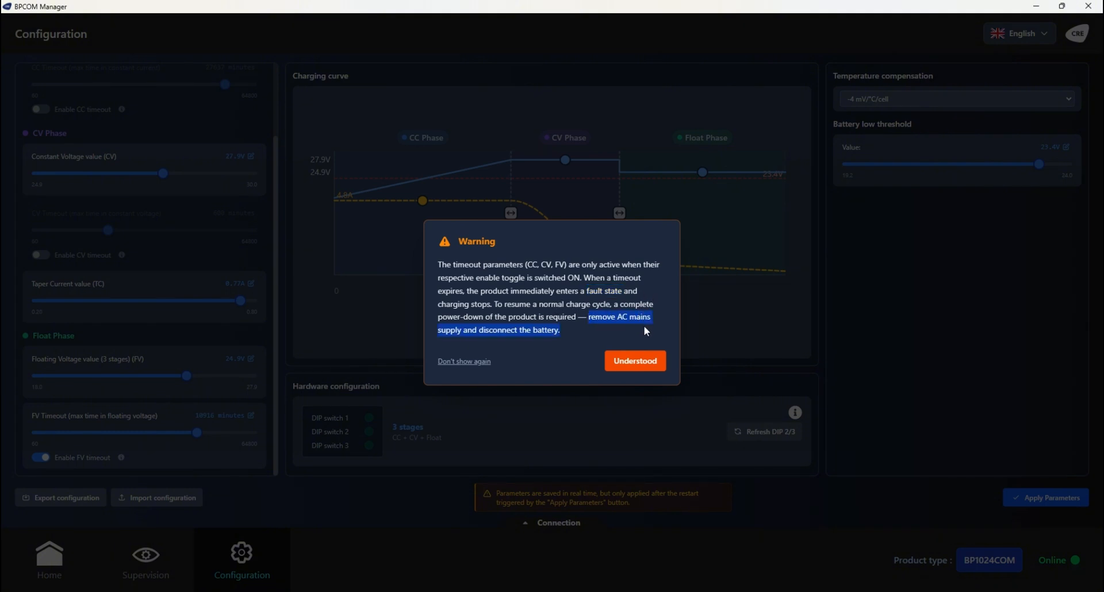
click(567, 332)
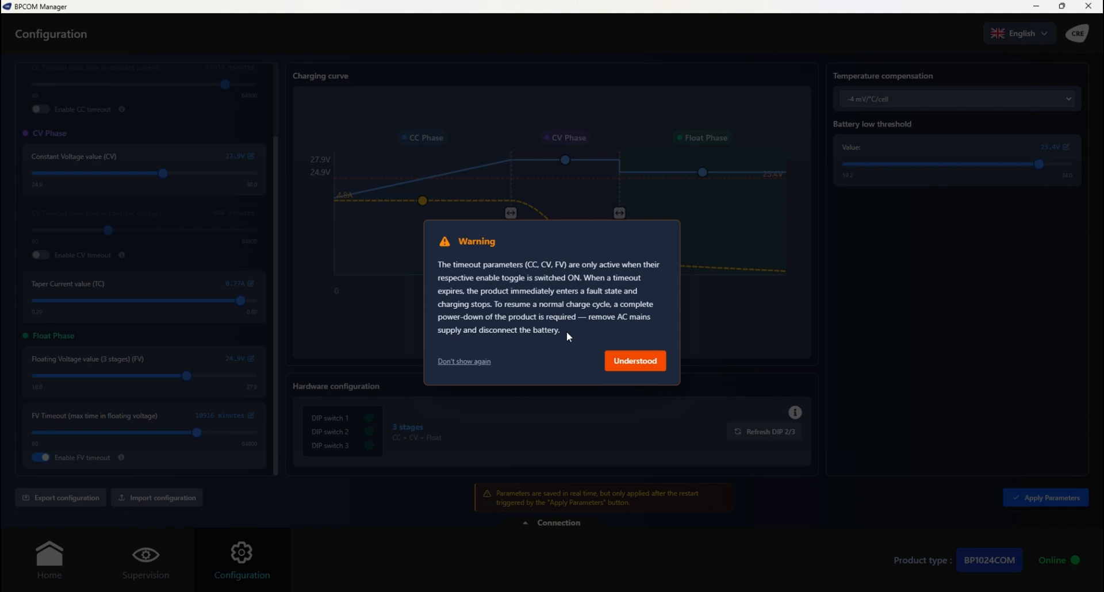
click(627, 367)
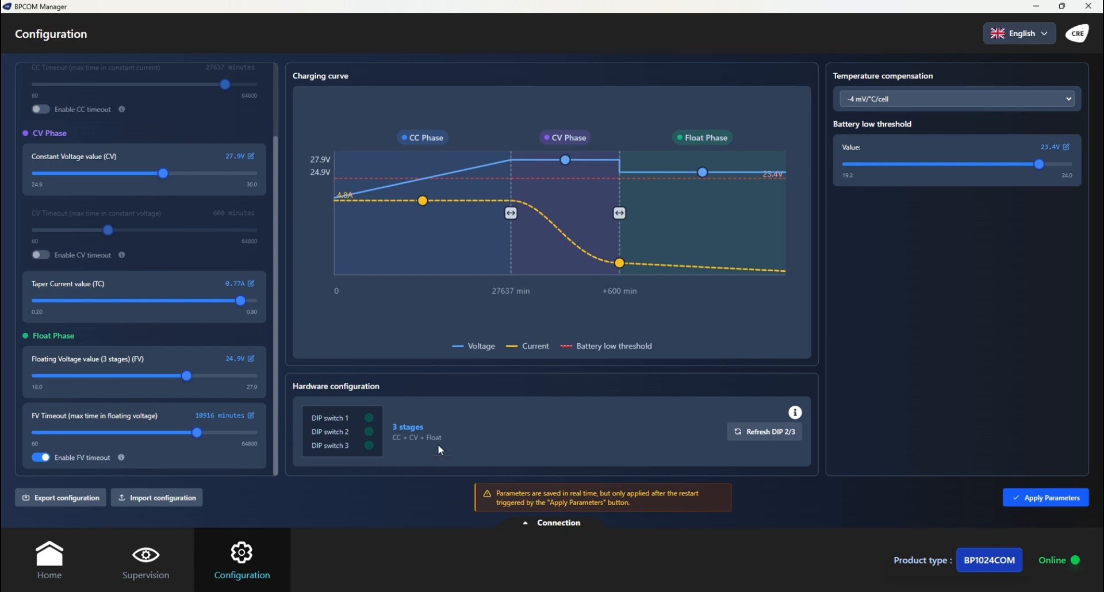
Step: Set the temperature compensation to -3 mV/°C/cell, -4 mV/°C/cell, and finally -5 mV/°C/cell
mouse_move(391, 438)
mouse_down()
mouse_move(464, 437)
mouse_move(395, 448)
mouse_up()
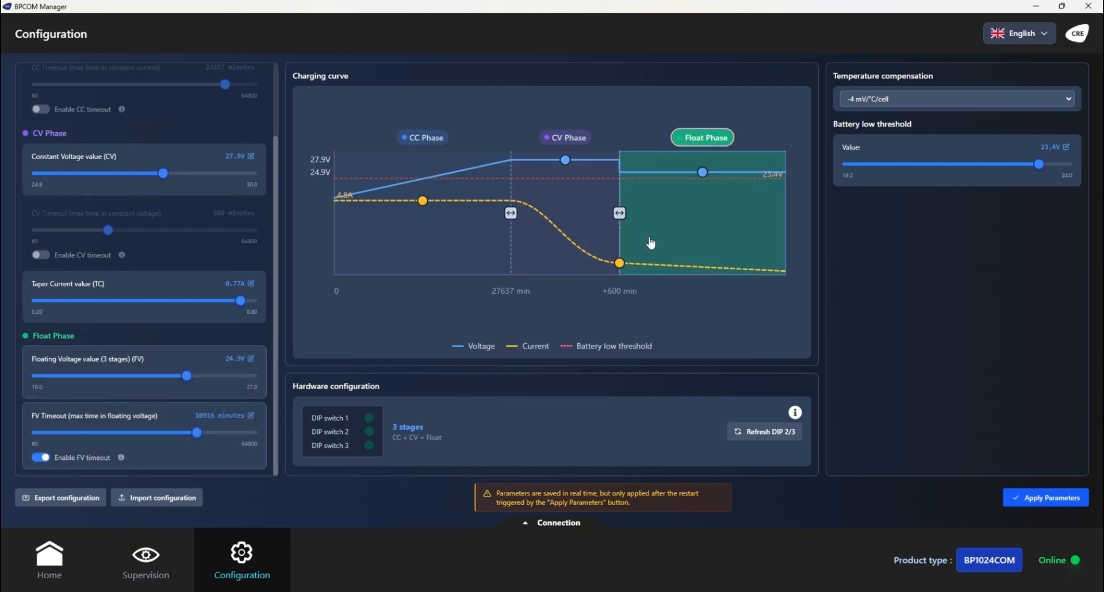
drag(832, 74, 934, 70)
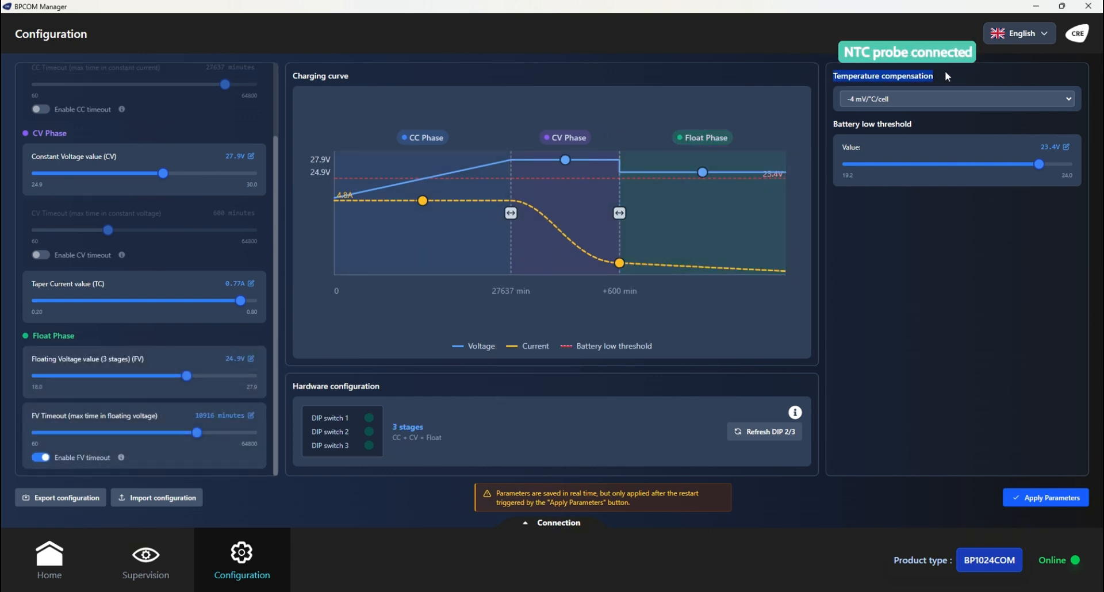
click(955, 73)
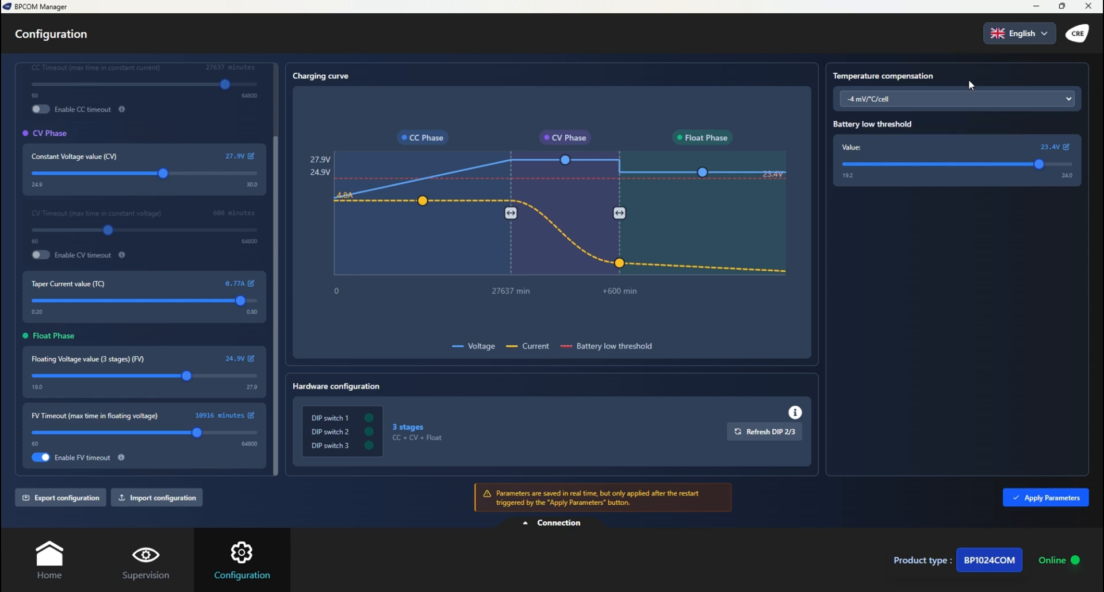
click(967, 95)
click(953, 127)
click(961, 99)
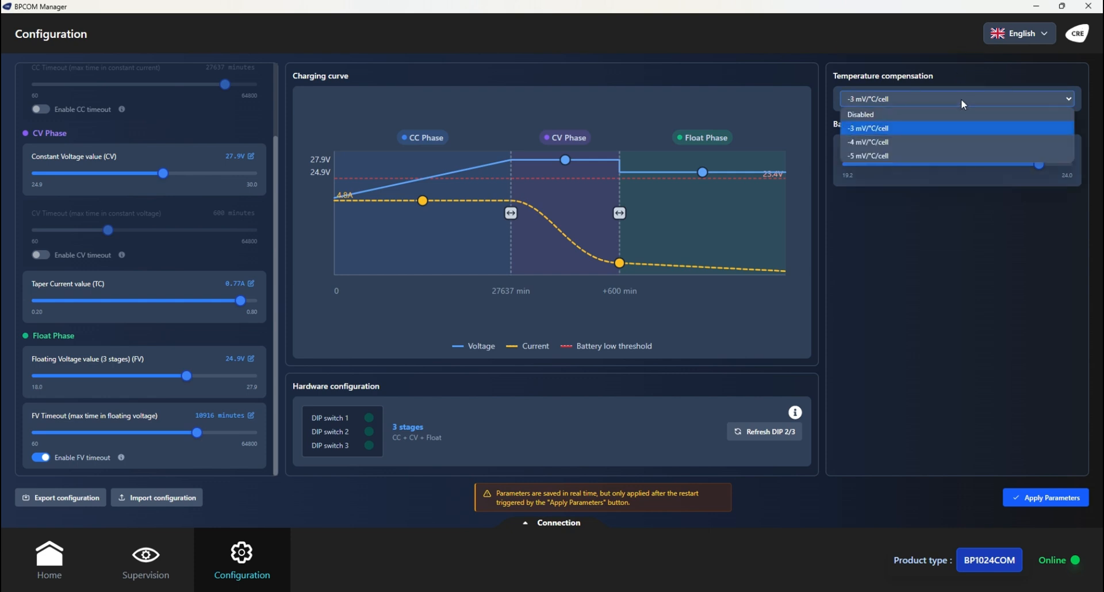
click(950, 139)
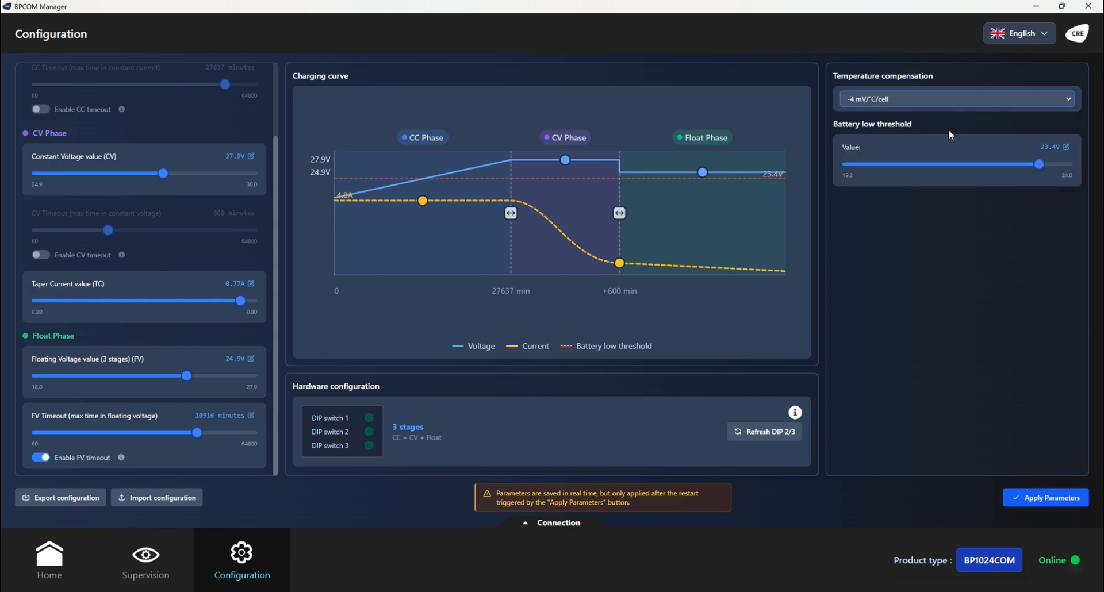
click(949, 99)
click(926, 154)
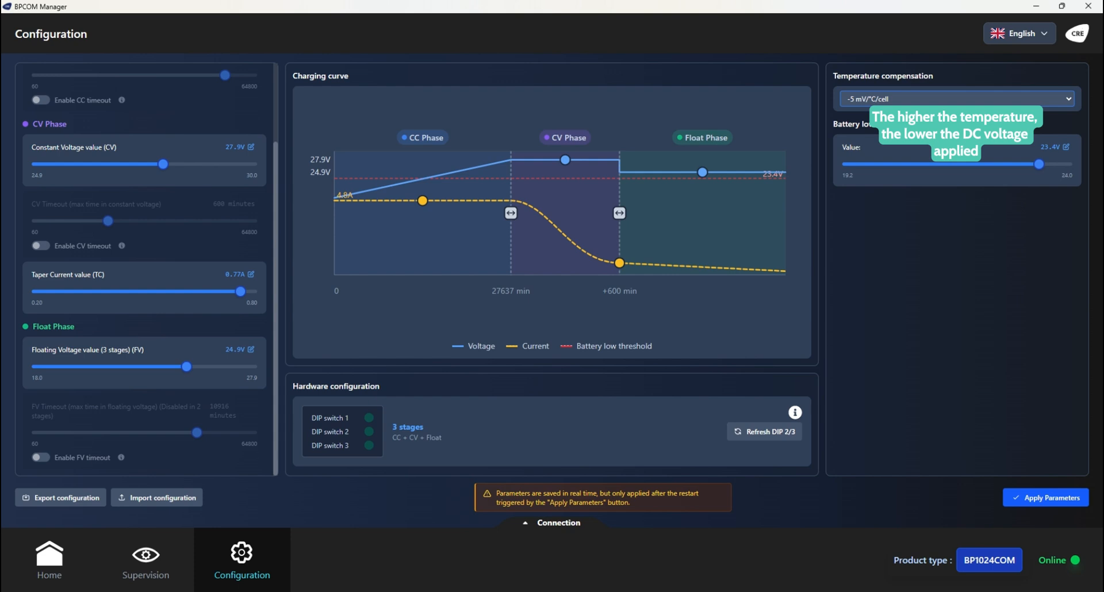
Step: Lower the battery low threshold to 22.7 V
drag(833, 124, 907, 125)
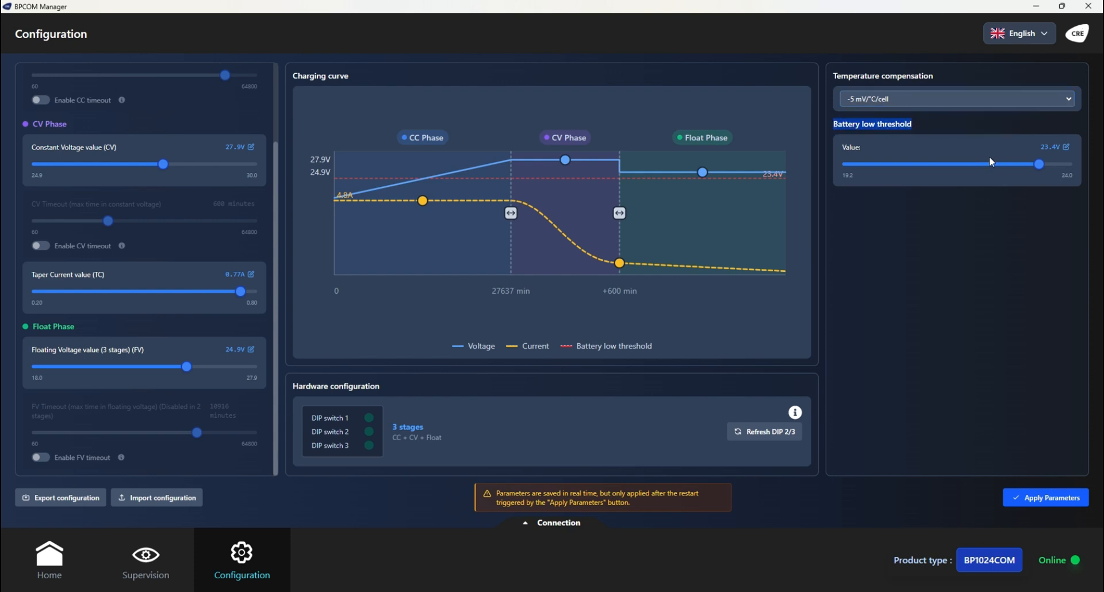
drag(1041, 168, 1008, 172)
click(994, 204)
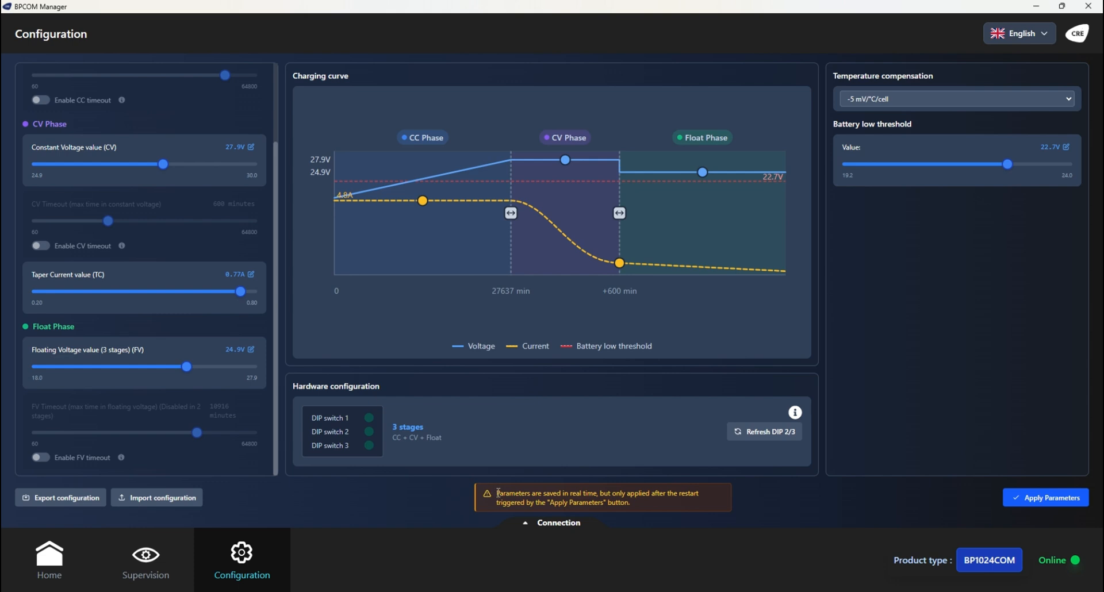
Step: Read the notice on how parameters are saved and applied, and look over the configuration export and import options
drag(498, 493, 629, 509)
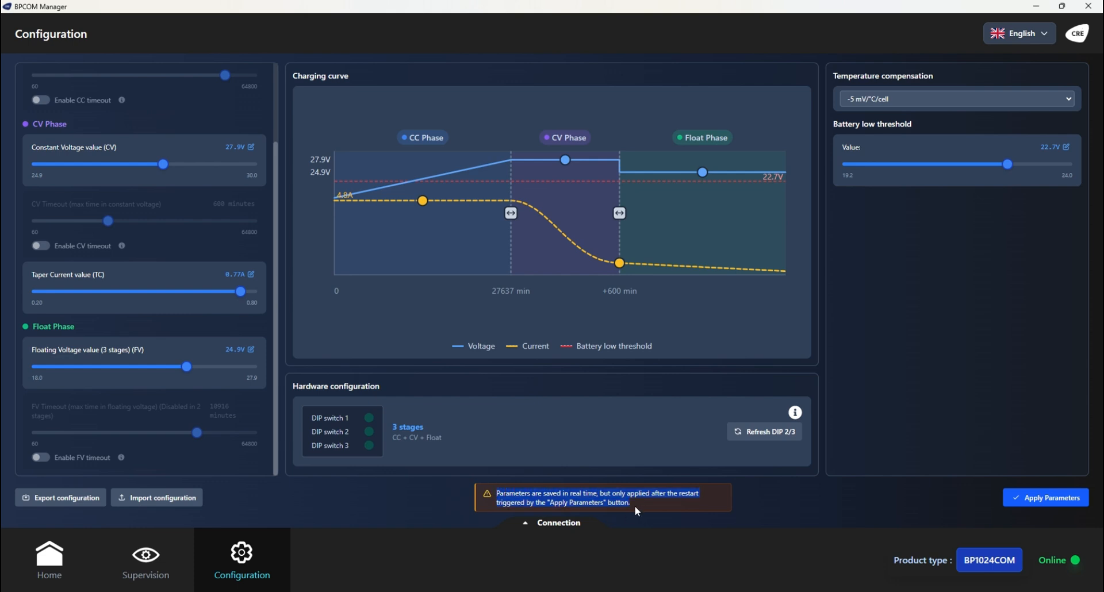
click(577, 505)
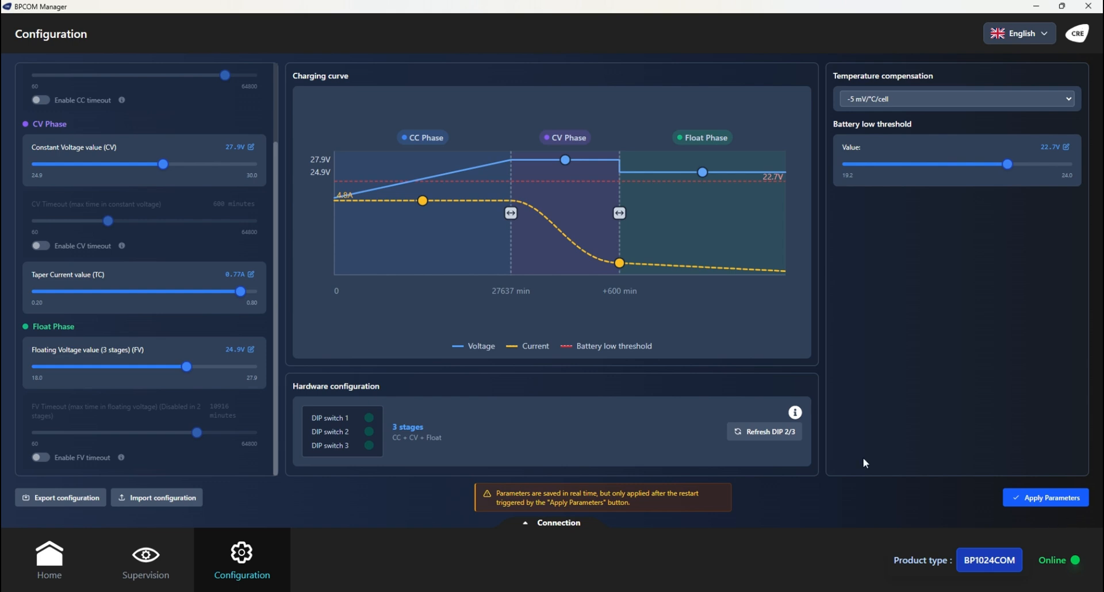
drag(12, 513, 202, 506)
click(60, 512)
click(99, 509)
click(255, 511)
Step: Disconnect from the BP1024COM charger in the connection settings and return to the home page
click(163, 566)
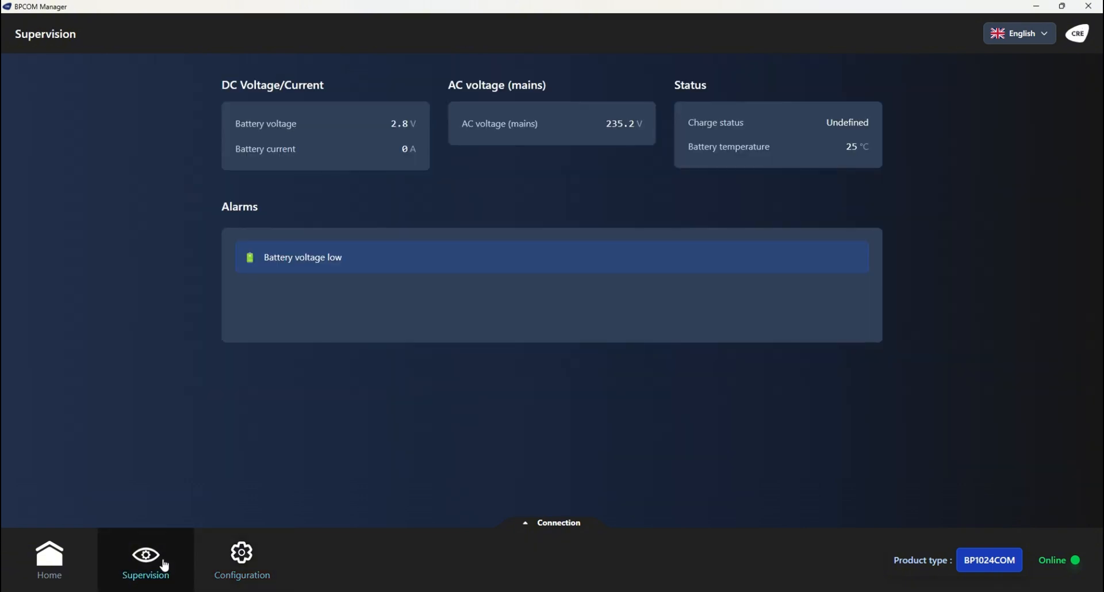
click(63, 567)
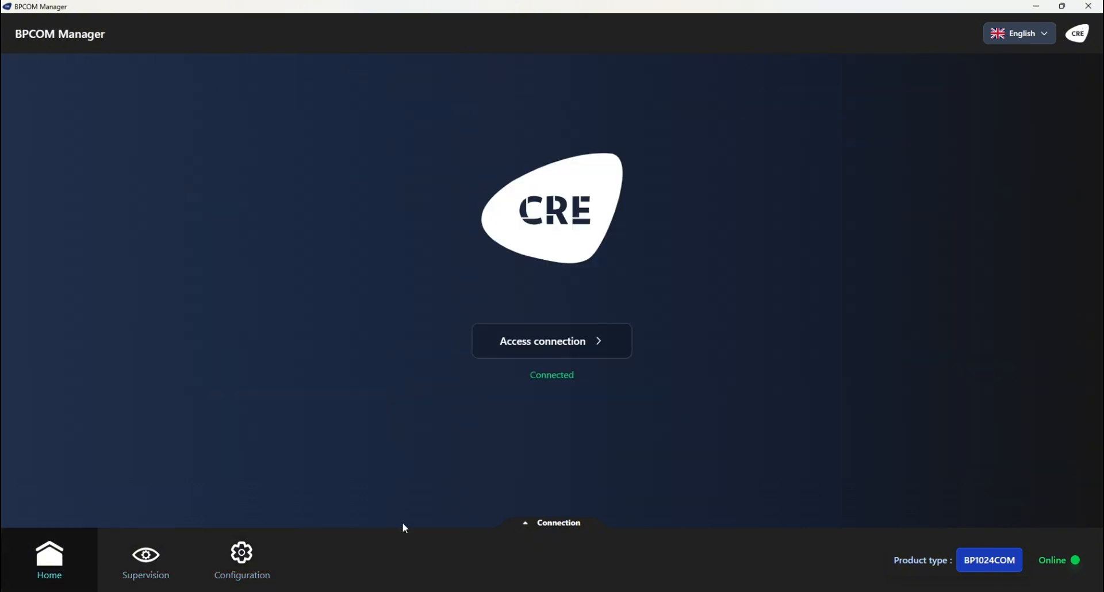
click(575, 347)
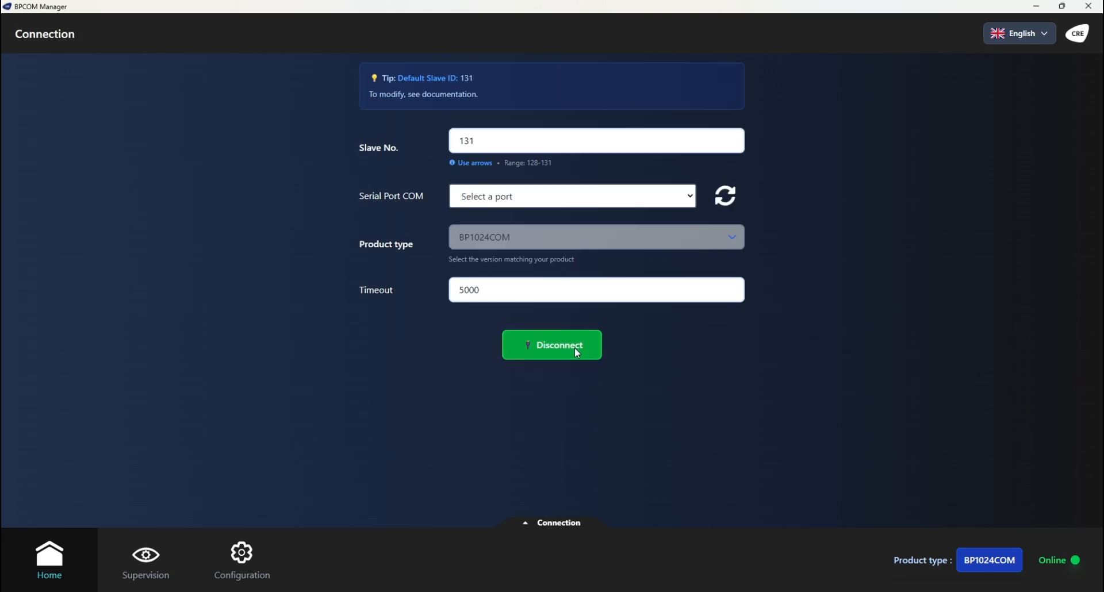
click(575, 348)
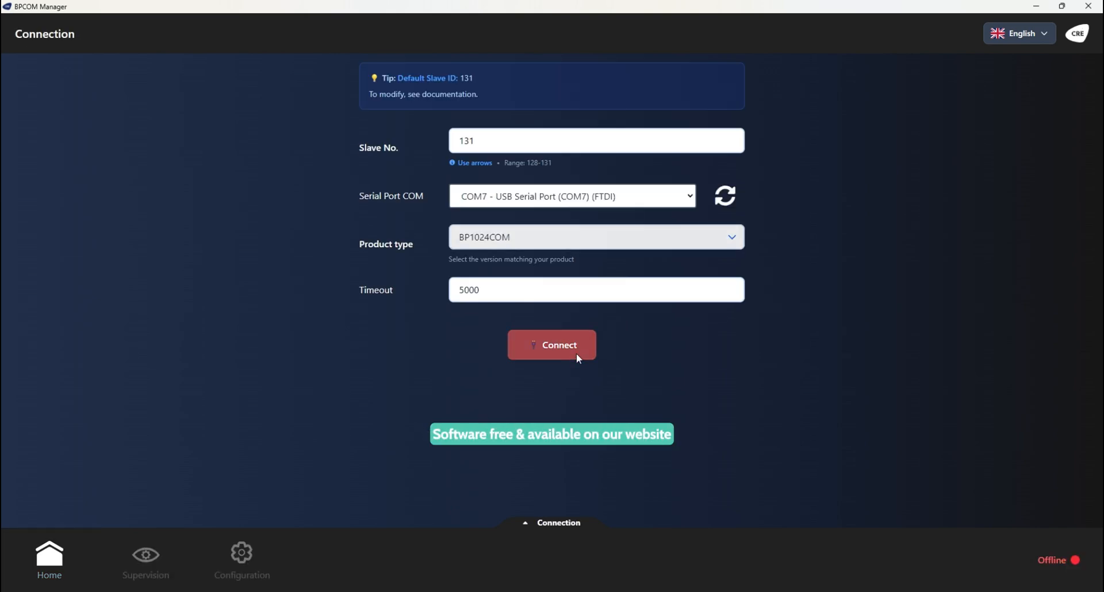
click(49, 557)
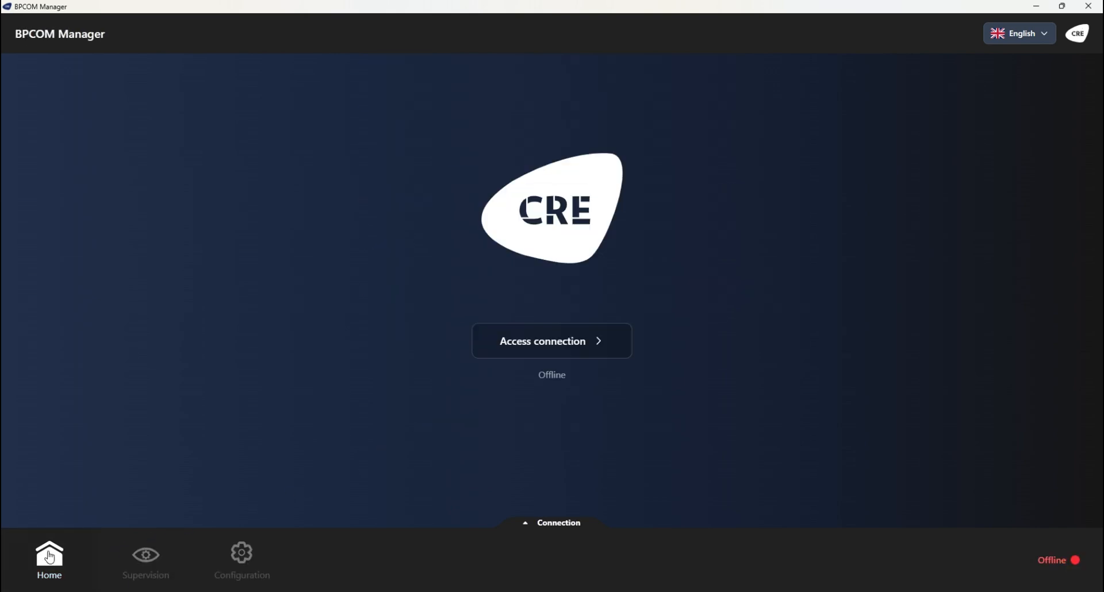